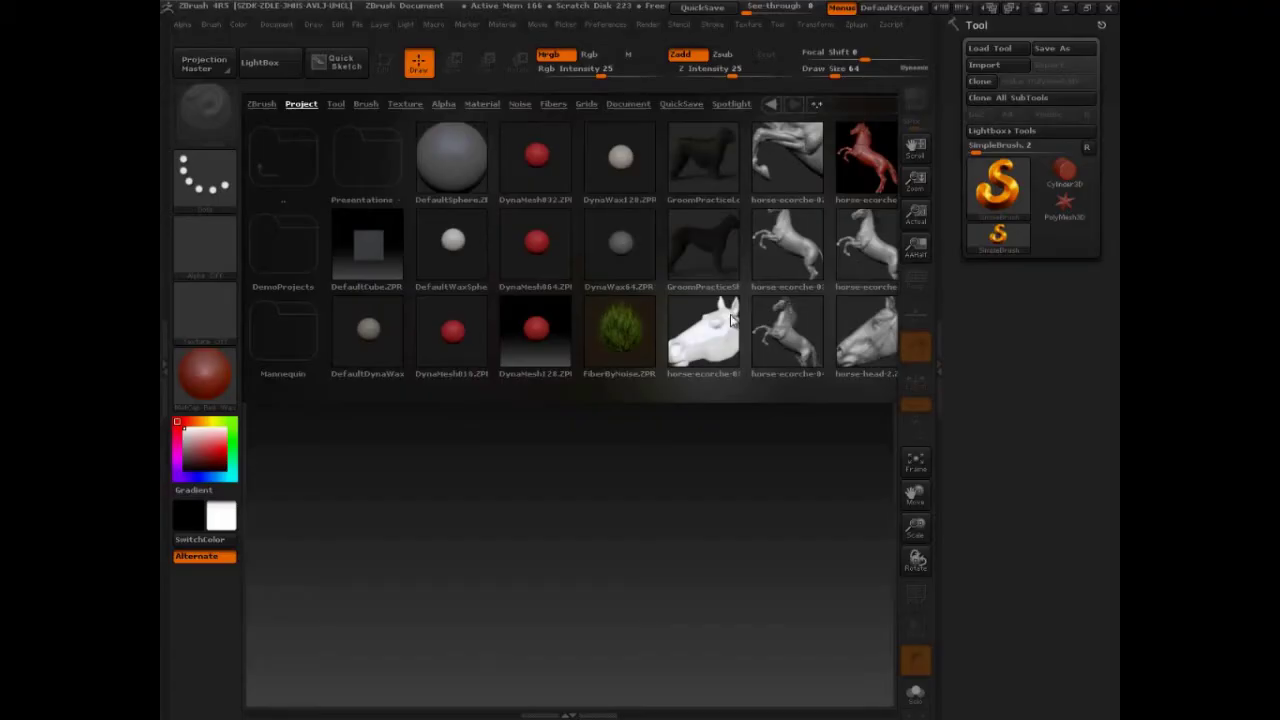
mouse_move(699, 296)
mouse_down()
mouse_move(750, 306)
mouse_move(706, 293)
mouse_up()
mouse_move(806, 306)
mouse_down()
mouse_move(778, 290)
mouse_move(856, 132)
mouse_move(753, 332)
mouse_up()
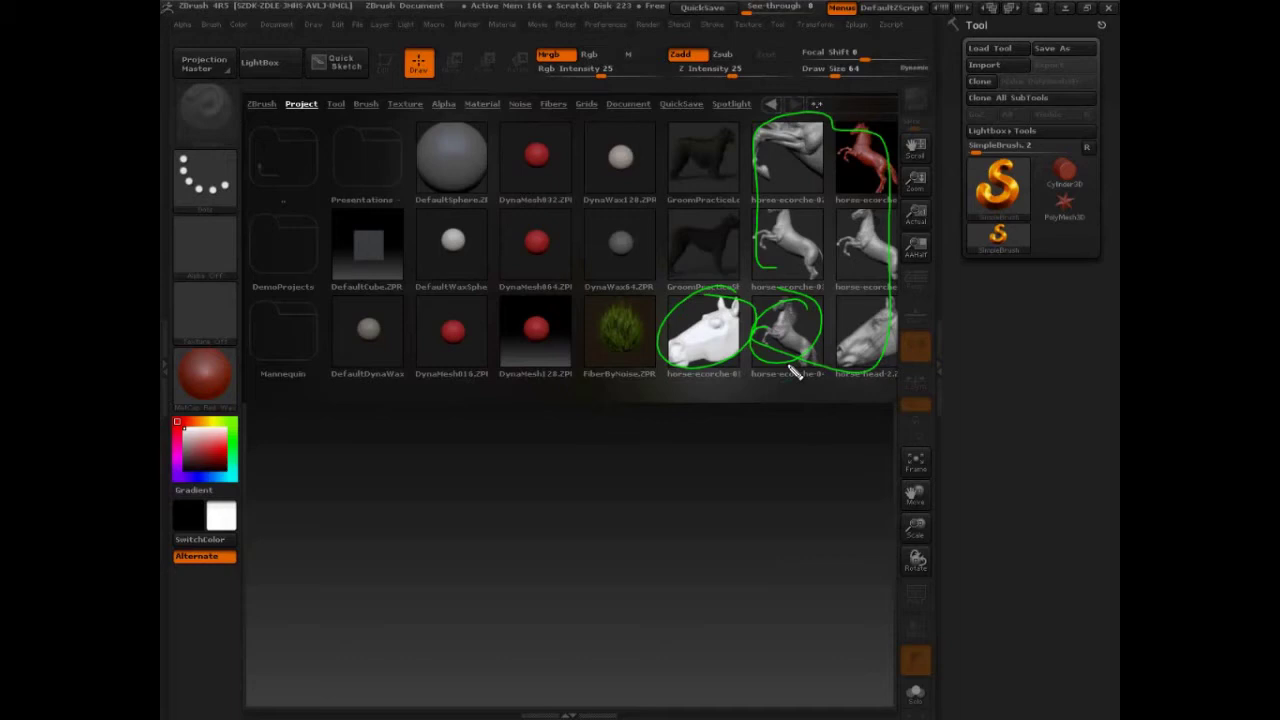
mouse_move(478, 140)
mouse_down()
mouse_move(405, 163)
mouse_move(404, 134)
mouse_move(430, 152)
mouse_up()
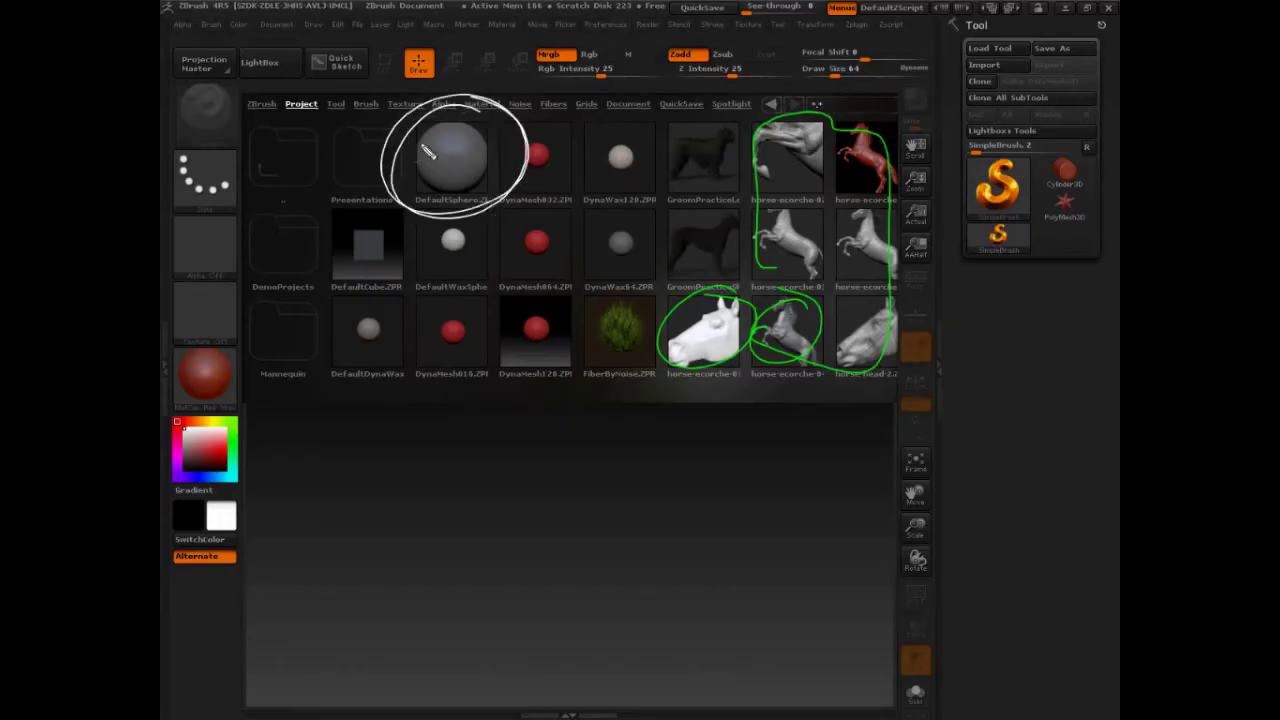
mouse_move(478, 193)
mouse_down()
mouse_move(508, 210)
mouse_move(413, 193)
mouse_up()
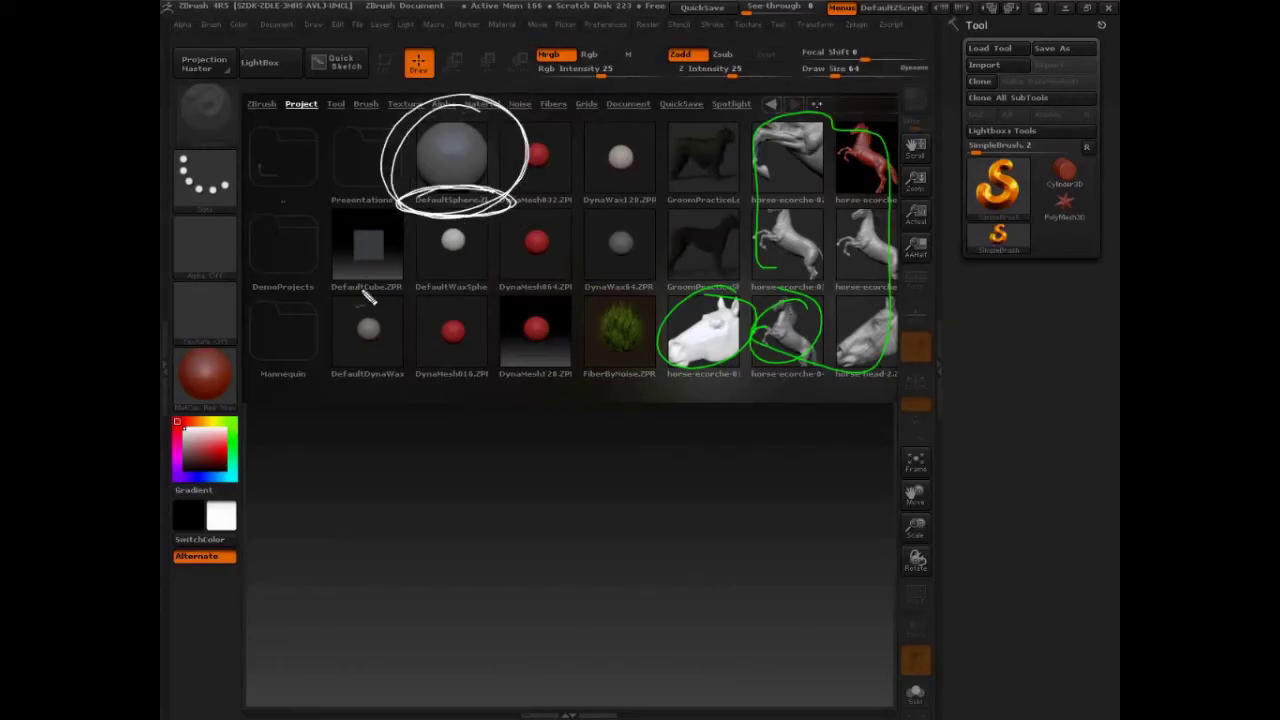
key(Escape)
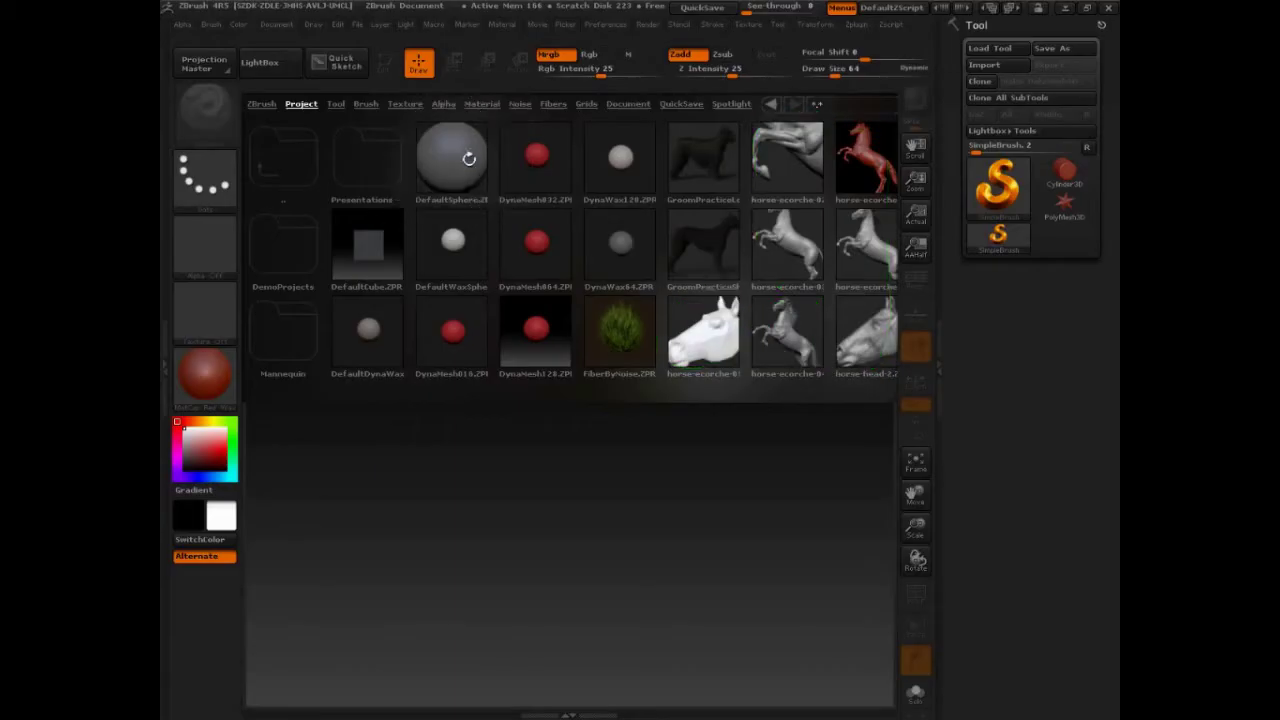
Load the DefaultSphere project, and show and hide the LightBox browser once
double_click(469, 158)
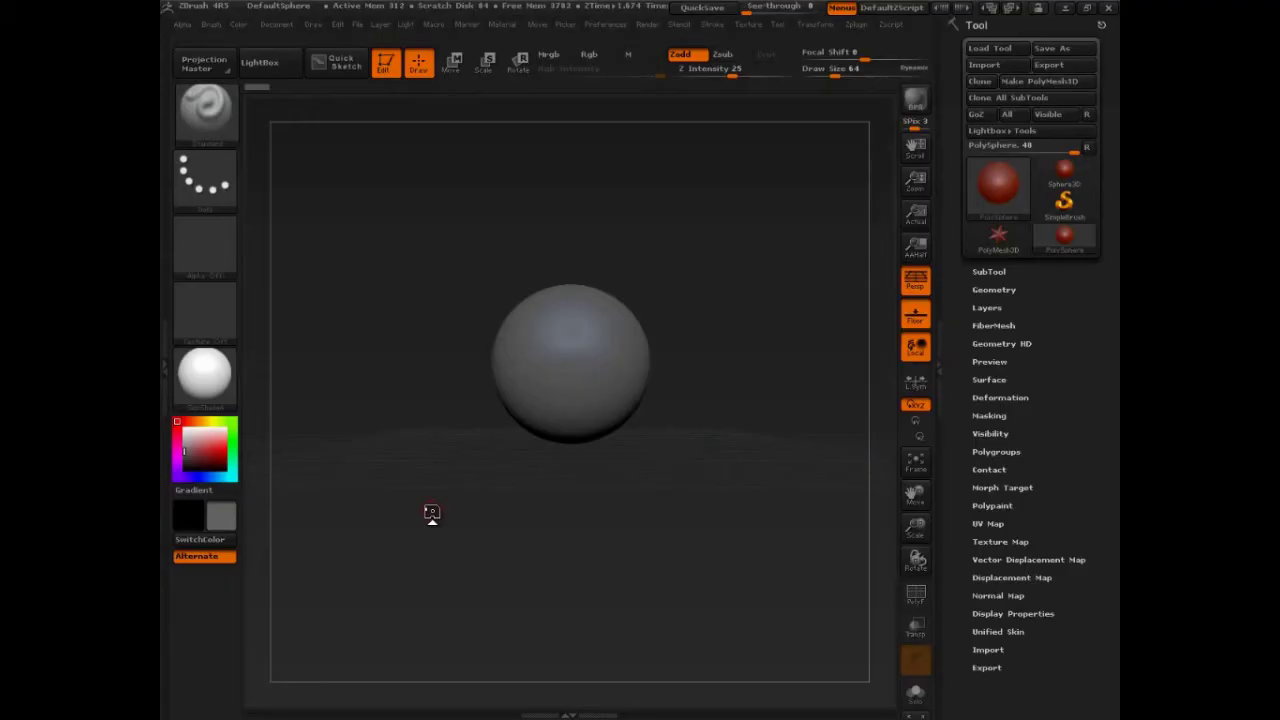
click(259, 62)
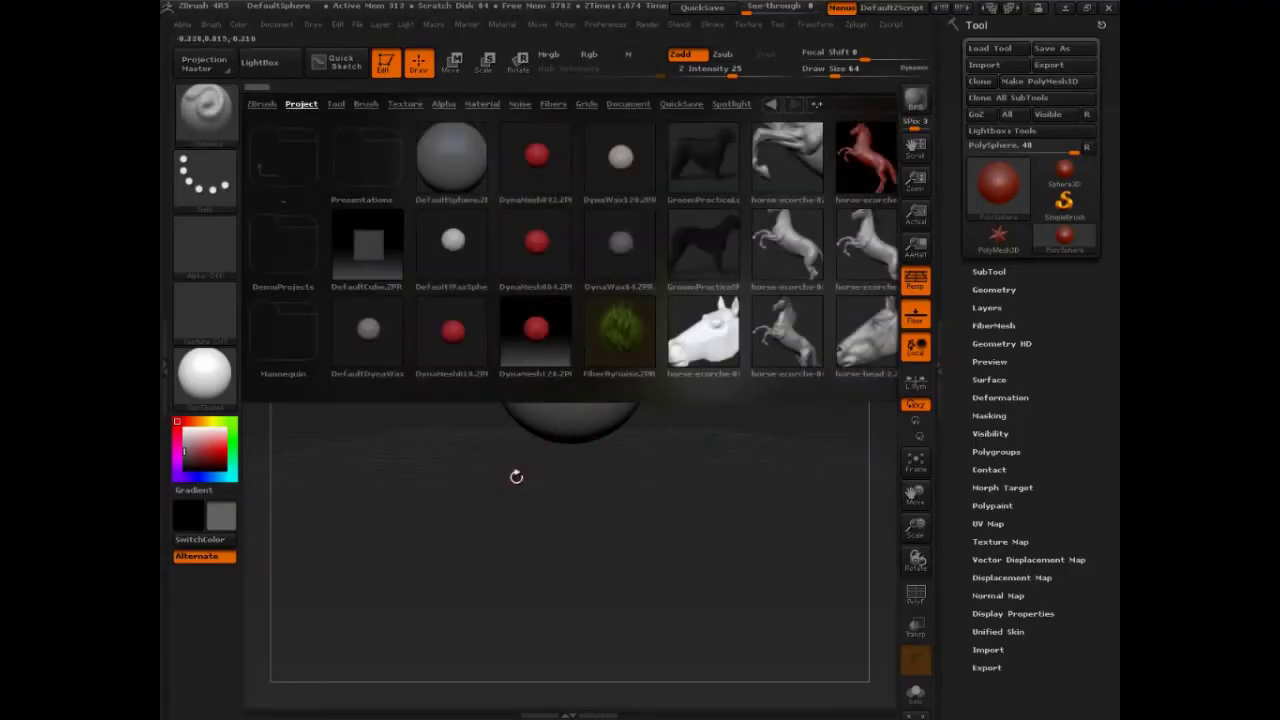
click(271, 65)
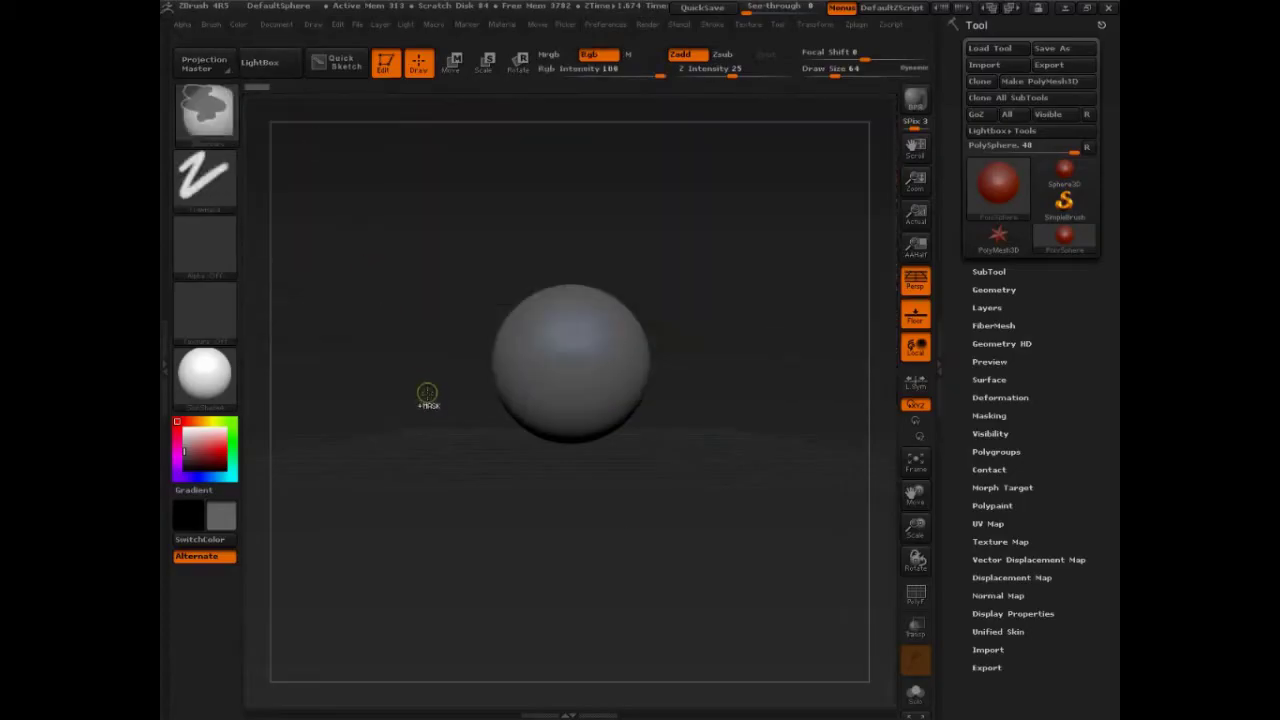
key(ctrl+shift+d)
mouse_move(282, 42)
mouse_down()
mouse_move(303, 81)
mouse_move(280, 41)
mouse_up()
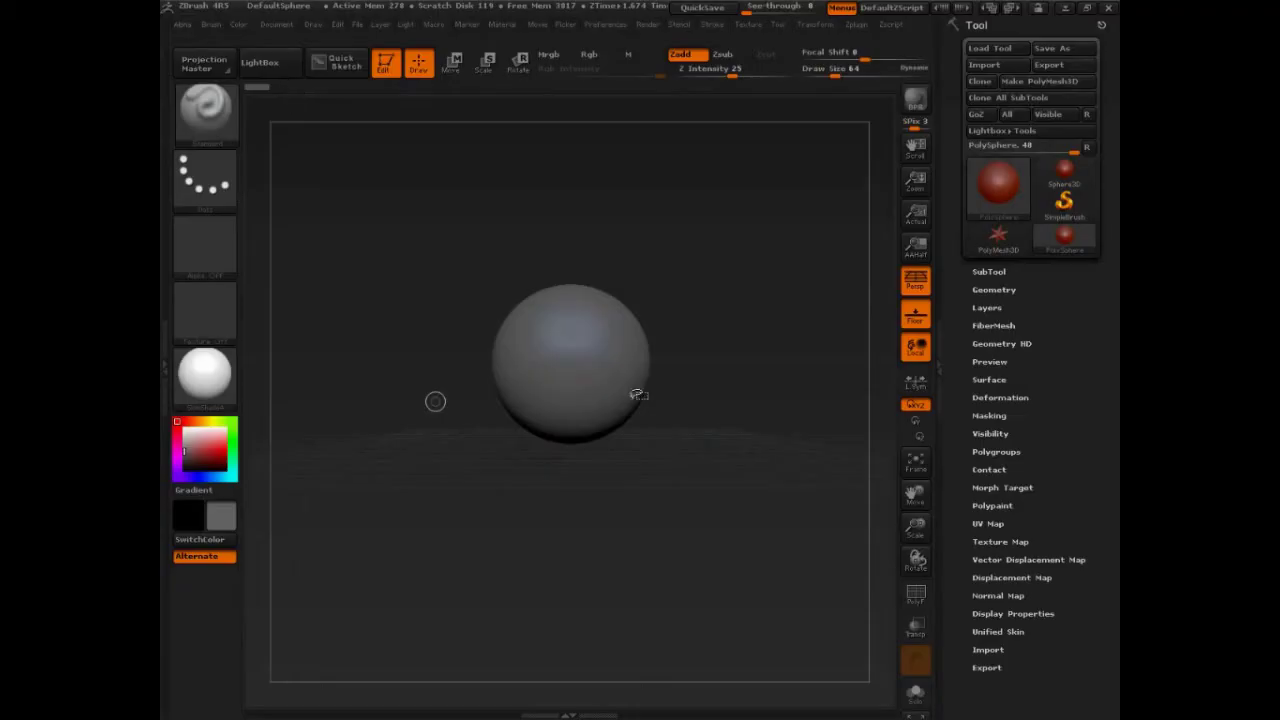
drag(750, 217, 662, 301)
mouse_move(659, 281)
mouse_down()
mouse_move(667, 308)
mouse_move(689, 303)
mouse_up()
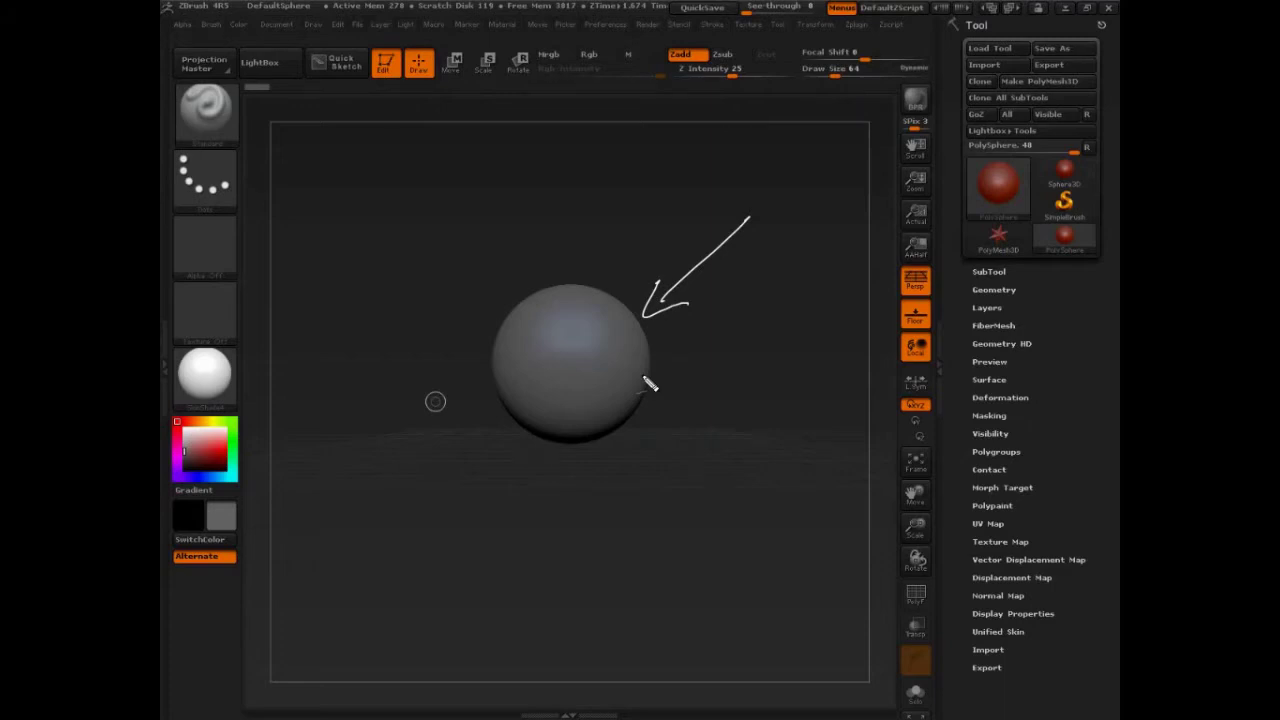
mouse_move(230, 79)
mouse_down()
mouse_move(184, 82)
mouse_move(194, 66)
mouse_move(239, 60)
mouse_move(286, 138)
mouse_move(337, 114)
mouse_up()
drag(342, 118, 414, 132)
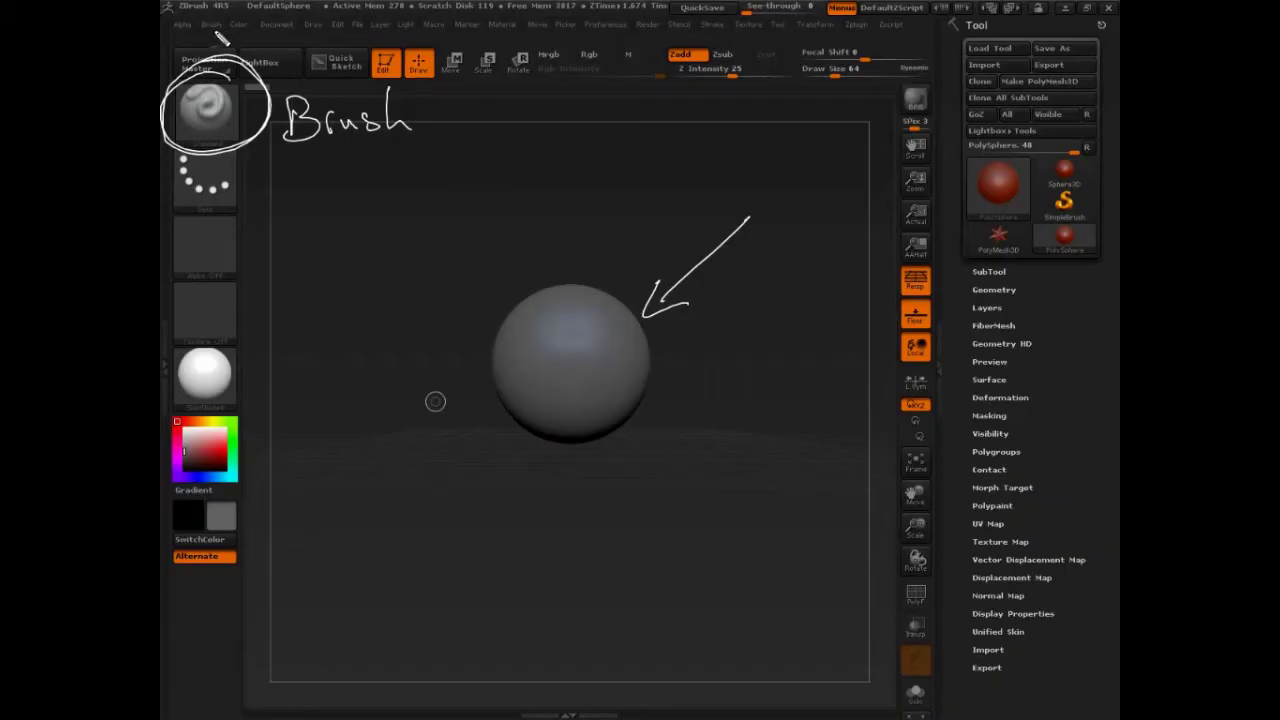
mouse_move(218, 11)
mouse_down()
mouse_move(204, 31)
mouse_move(203, 14)
mouse_up()
mouse_move(229, 141)
mouse_down()
mouse_move(182, 148)
mouse_move(235, 147)
mouse_up()
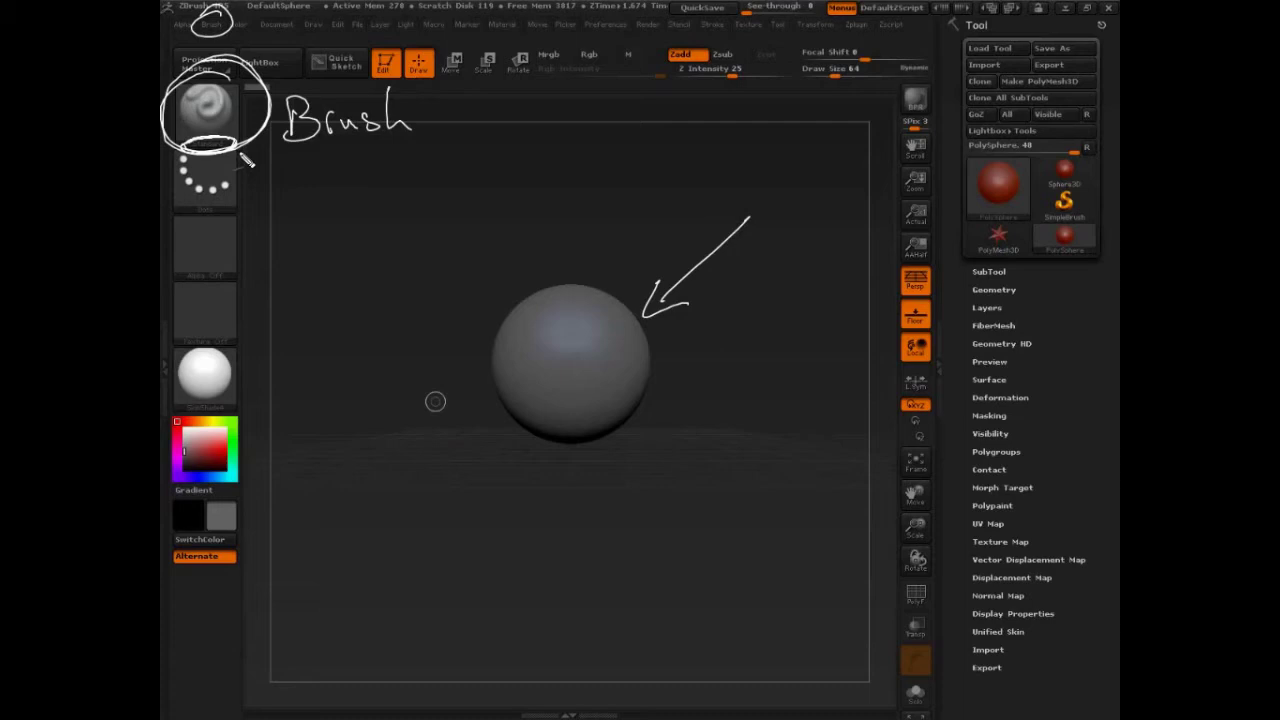
key(Escape)
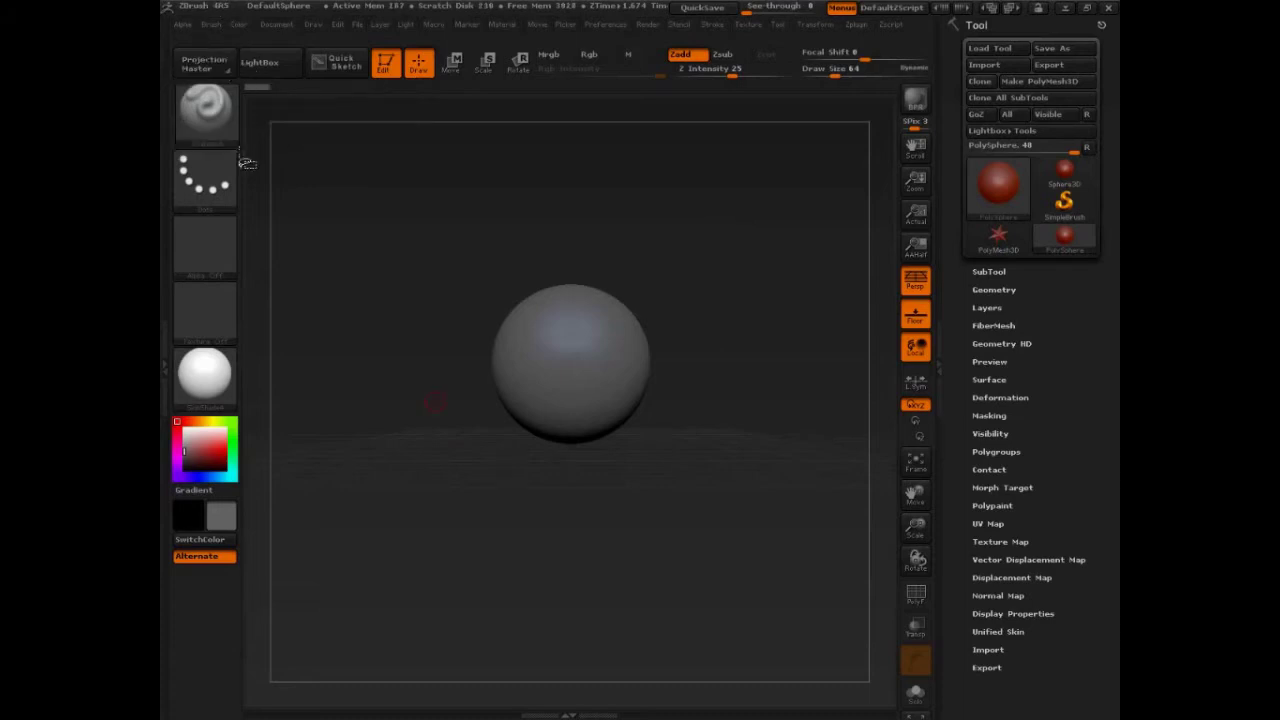
Look up the Move brush and its description among the sculpting brushes starting with M
click(218, 132)
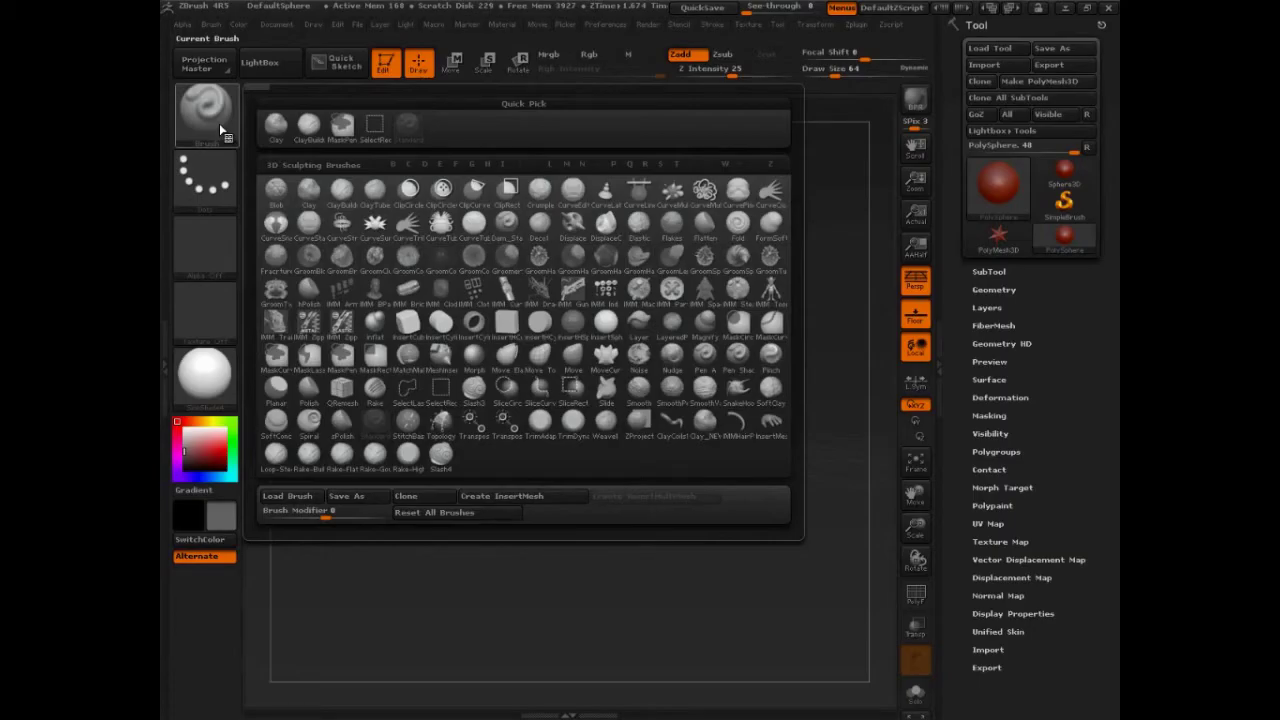
key(ctrl+shift+d)
mouse_move(294, 181)
mouse_down()
mouse_move(328, 180)
mouse_move(294, 188)
mouse_move(346, 205)
mouse_move(359, 181)
mouse_move(293, 201)
mouse_move(359, 188)
mouse_move(326, 179)
mouse_up()
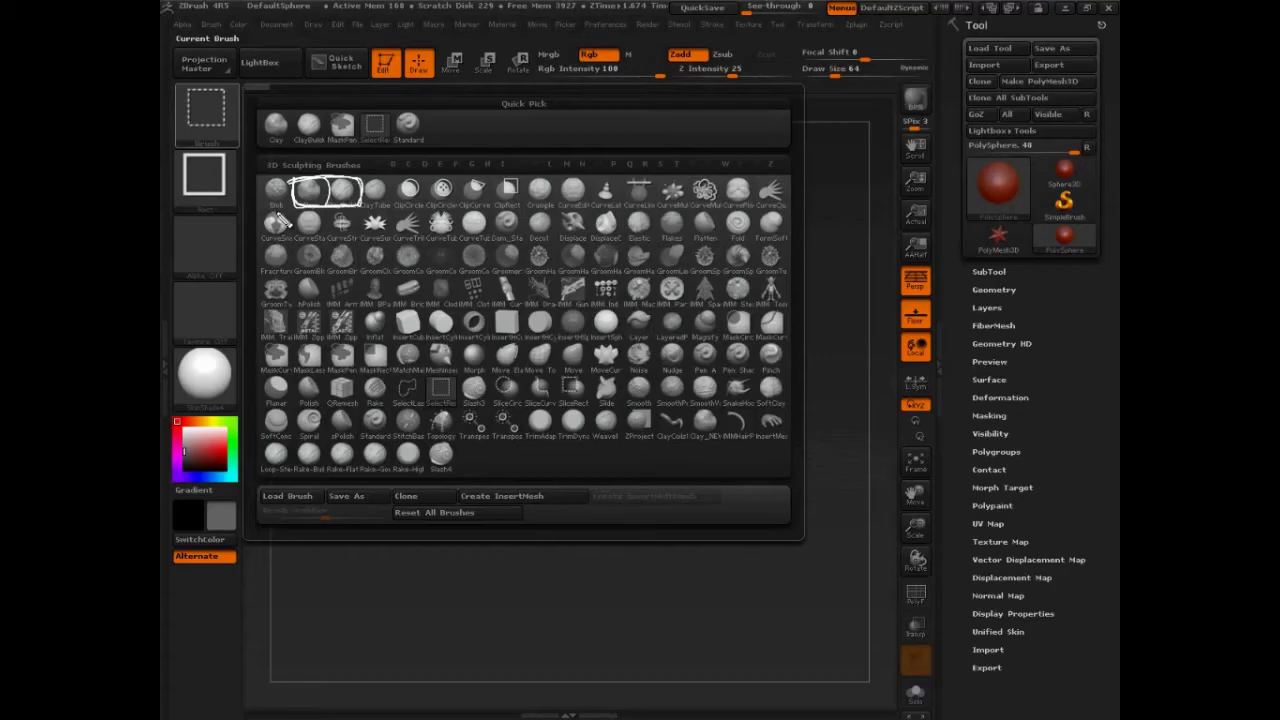
key(Escape)
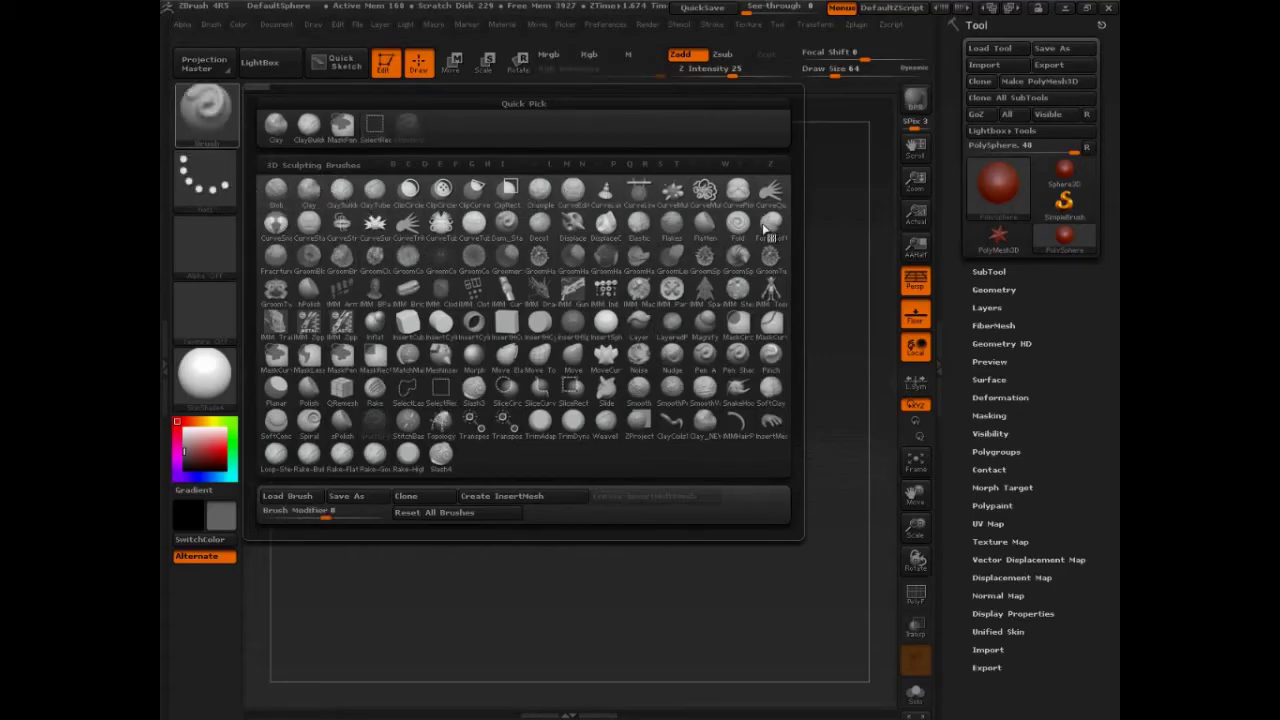
click(566, 166)
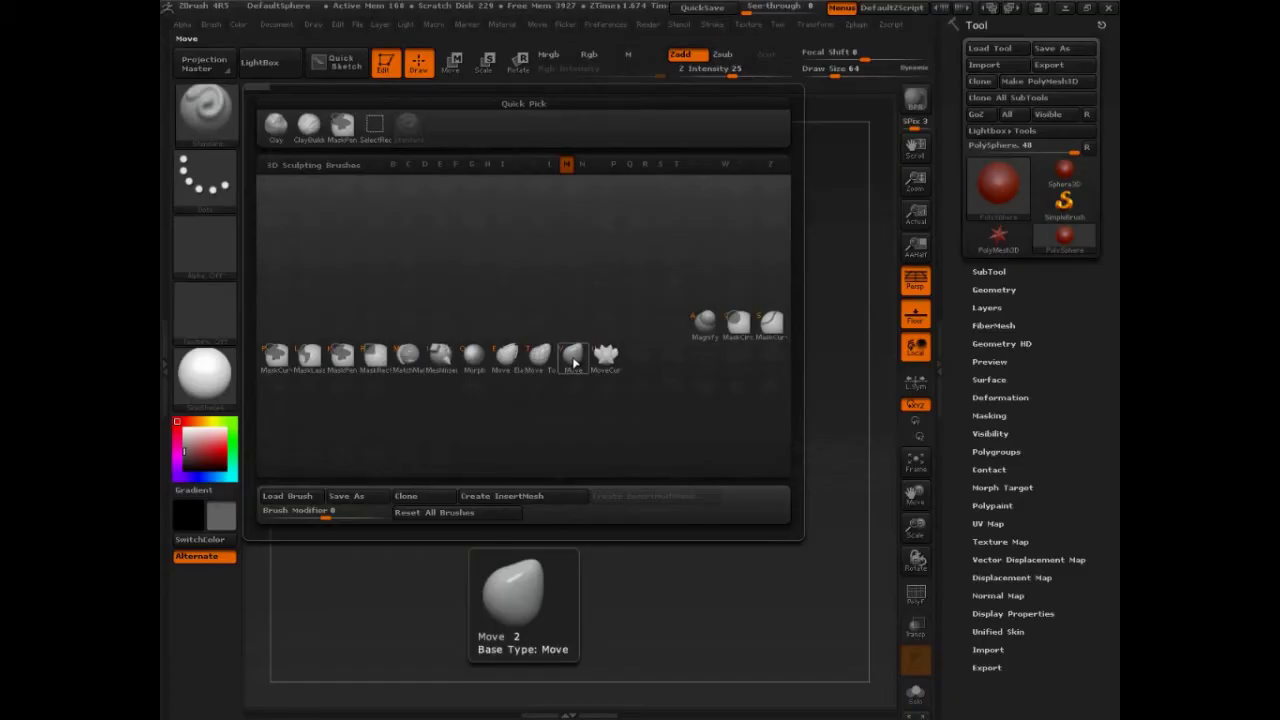
key(ctrl)
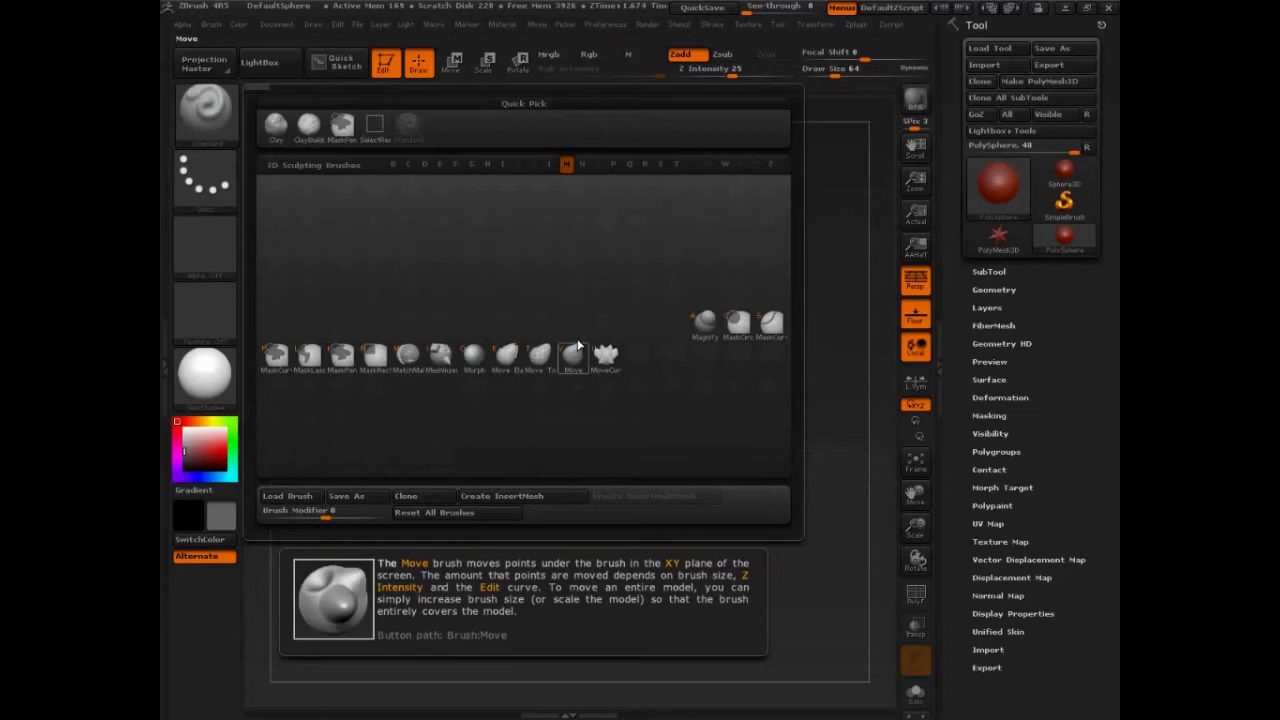
click(828, 492)
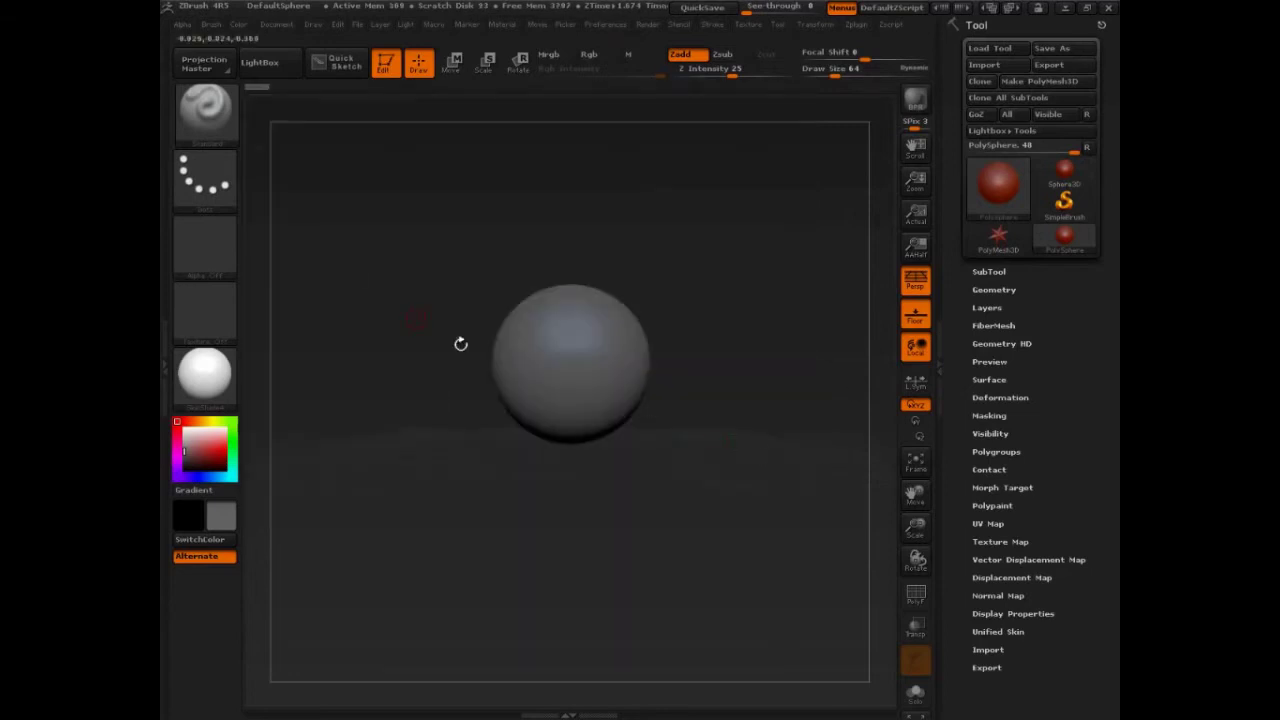
Make Move the active sculpting brush for the sphere
click(213, 122)
click(566, 164)
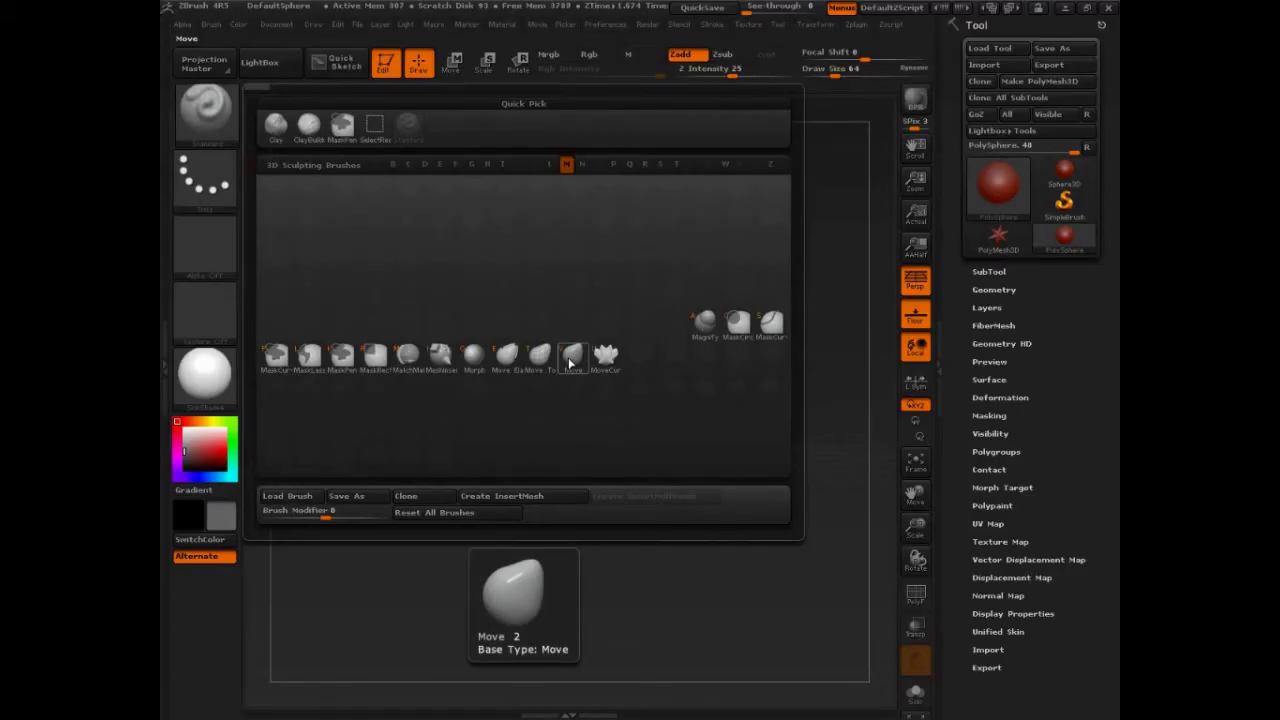
click(570, 358)
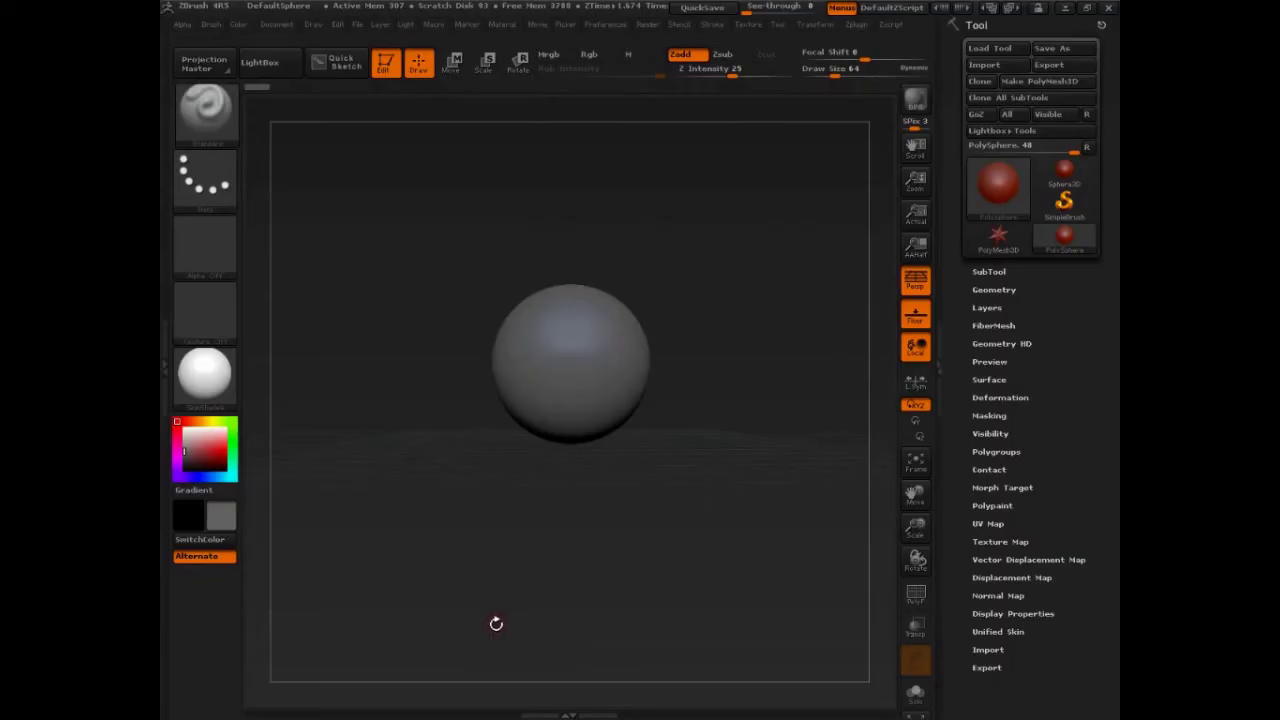
click(205, 112)
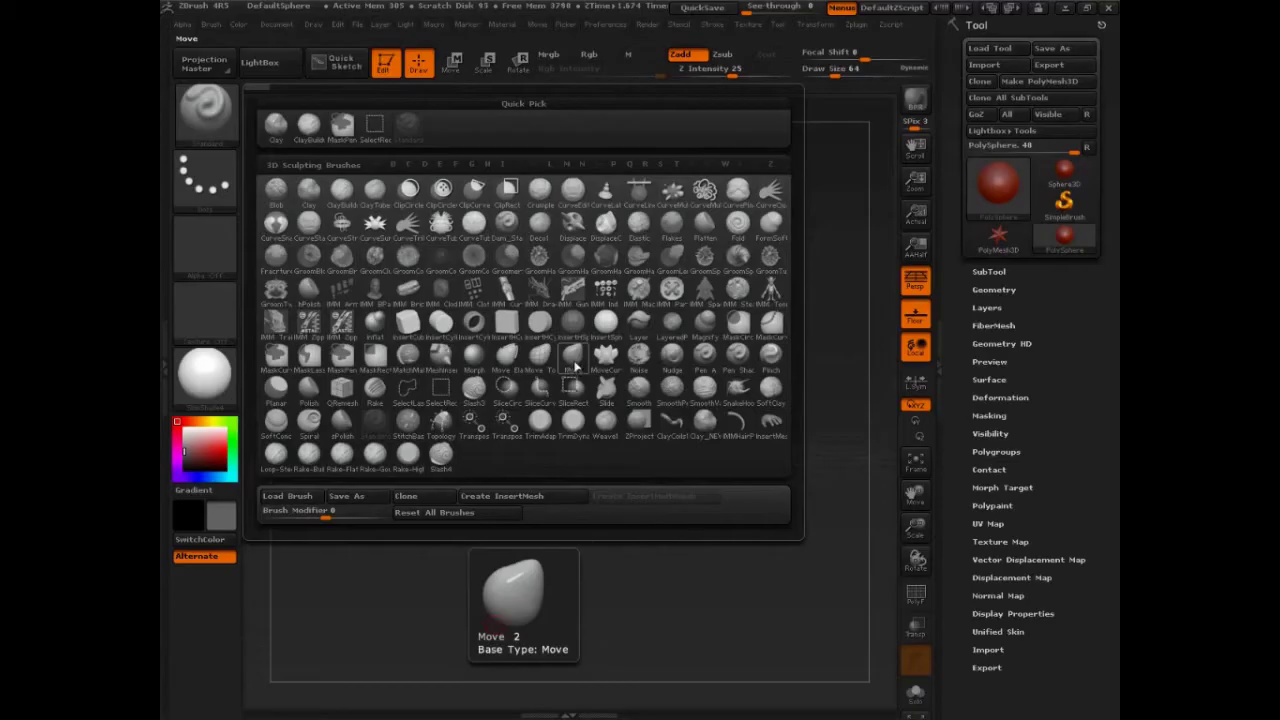
click(575, 364)
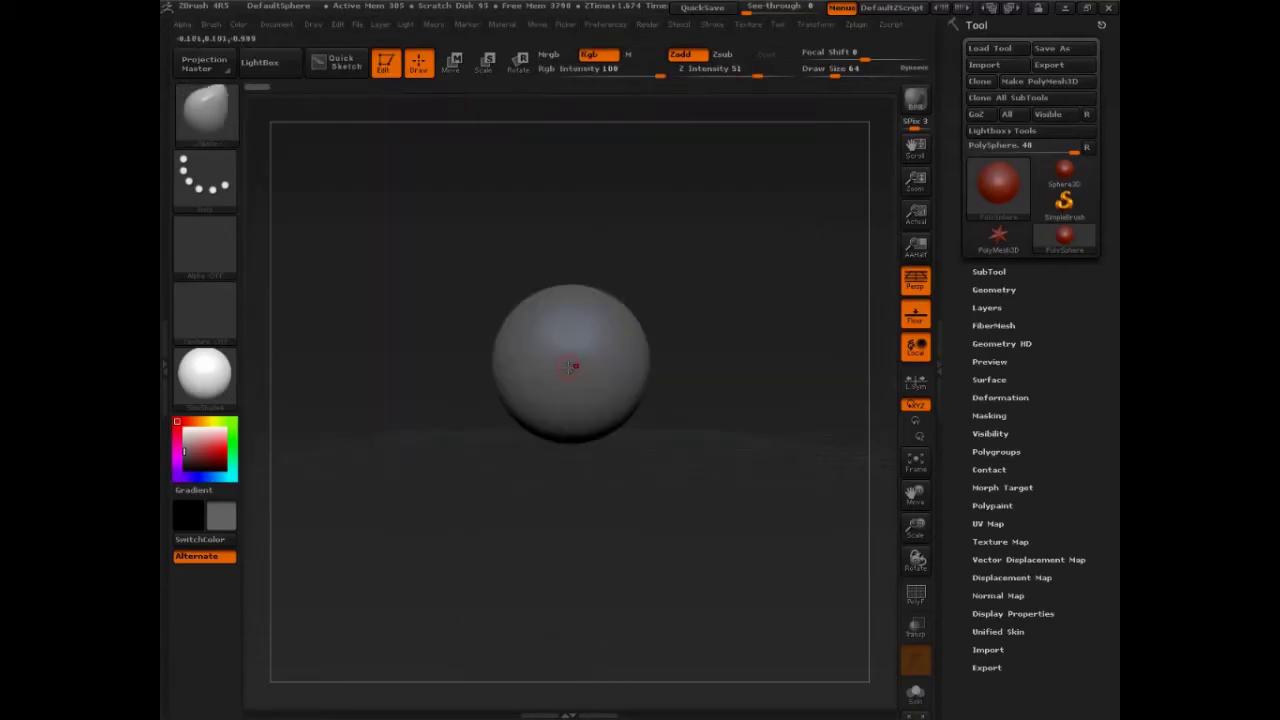
key(ctrl+shift)
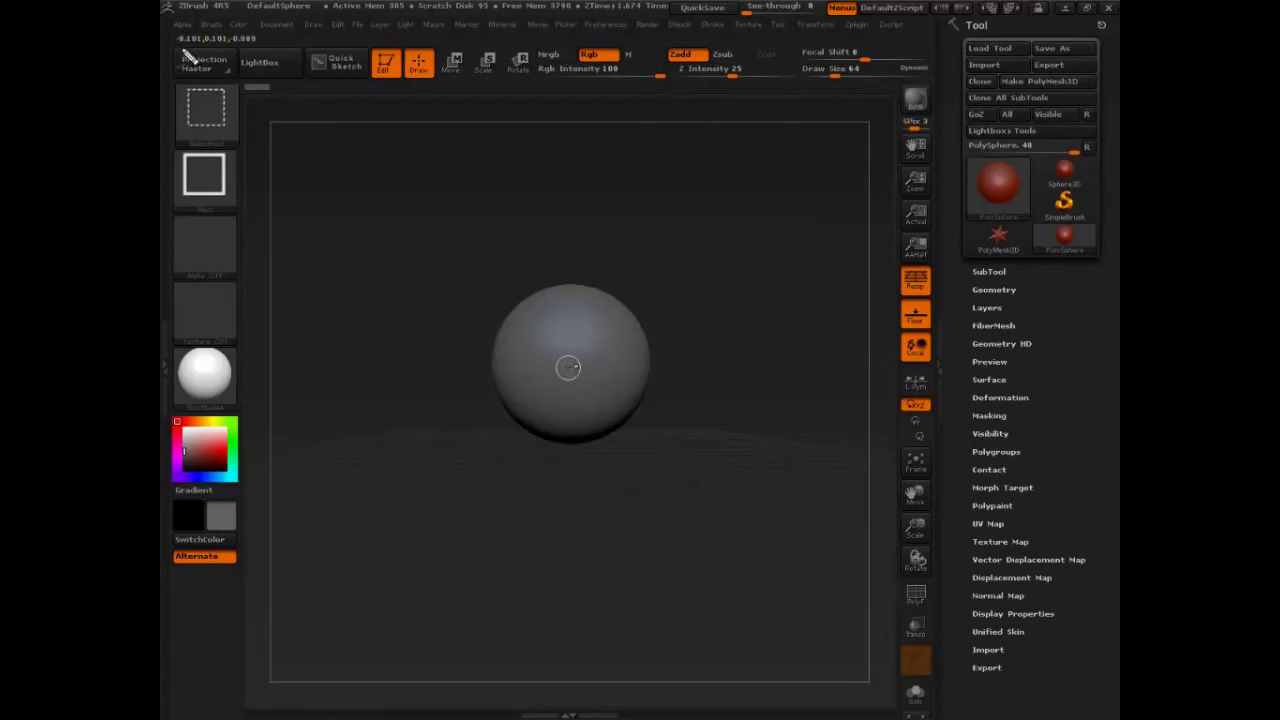
mouse_move(178, 43)
mouse_down()
mouse_move(177, 85)
mouse_move(868, 86)
mouse_move(951, 51)
mouse_move(700, 38)
mouse_move(175, 50)
mouse_up()
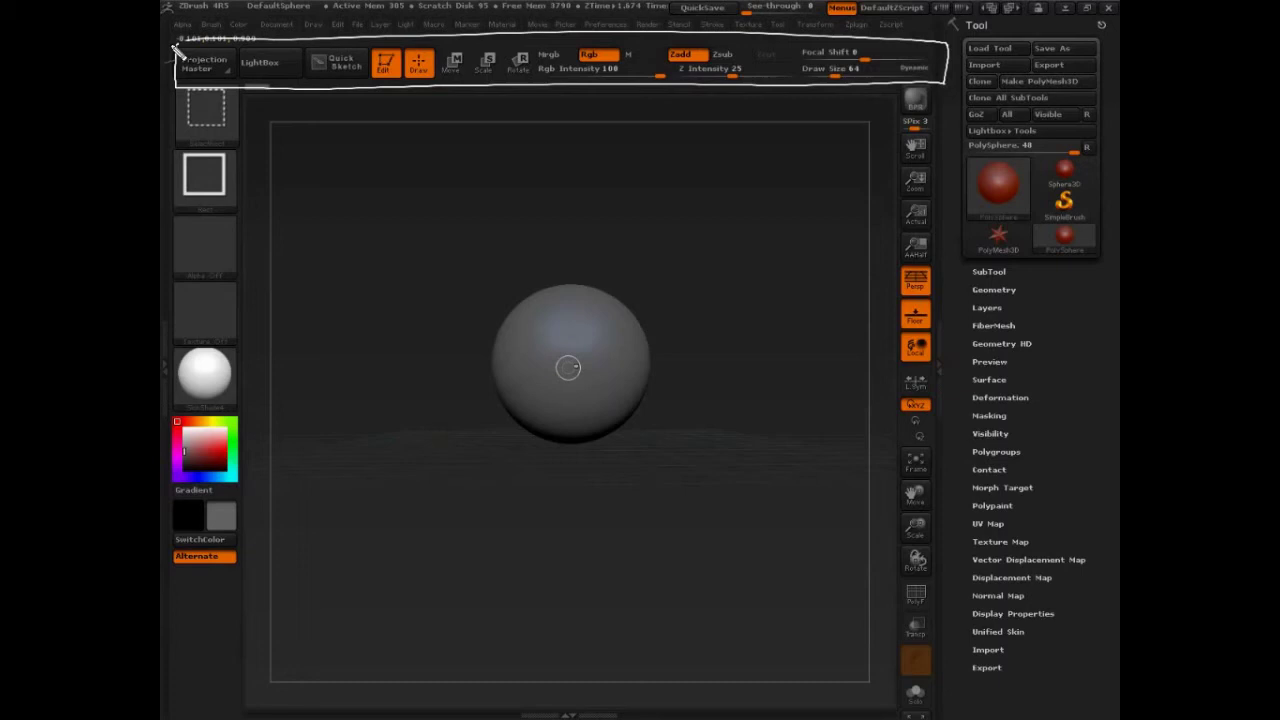
drag(951, 61, 1035, 56)
mouse_move(1016, 44)
mouse_down()
mouse_move(1037, 58)
mouse_move(1014, 72)
mouse_up()
mouse_move(934, 67)
mouse_down()
mouse_move(854, 62)
mouse_move(863, 87)
mouse_move(938, 67)
mouse_up()
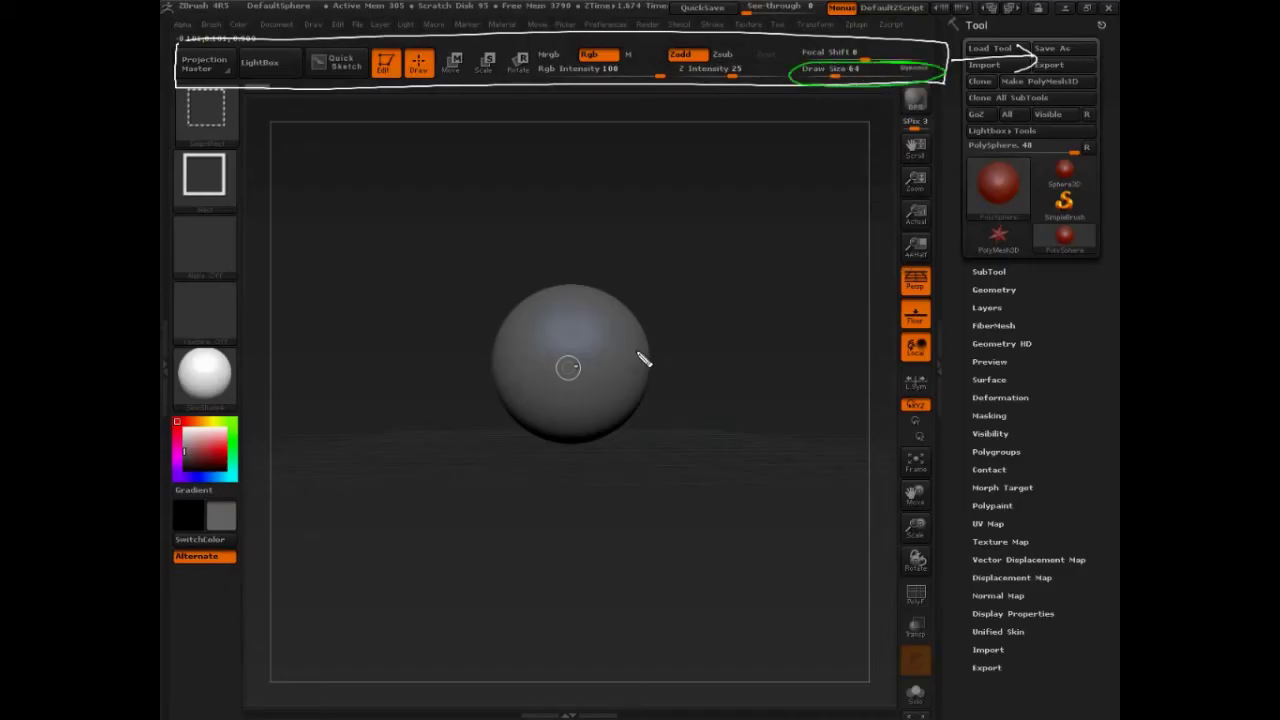
mouse_move(788, 70)
mouse_down()
mouse_move(684, 78)
mouse_move(762, 66)
mouse_up()
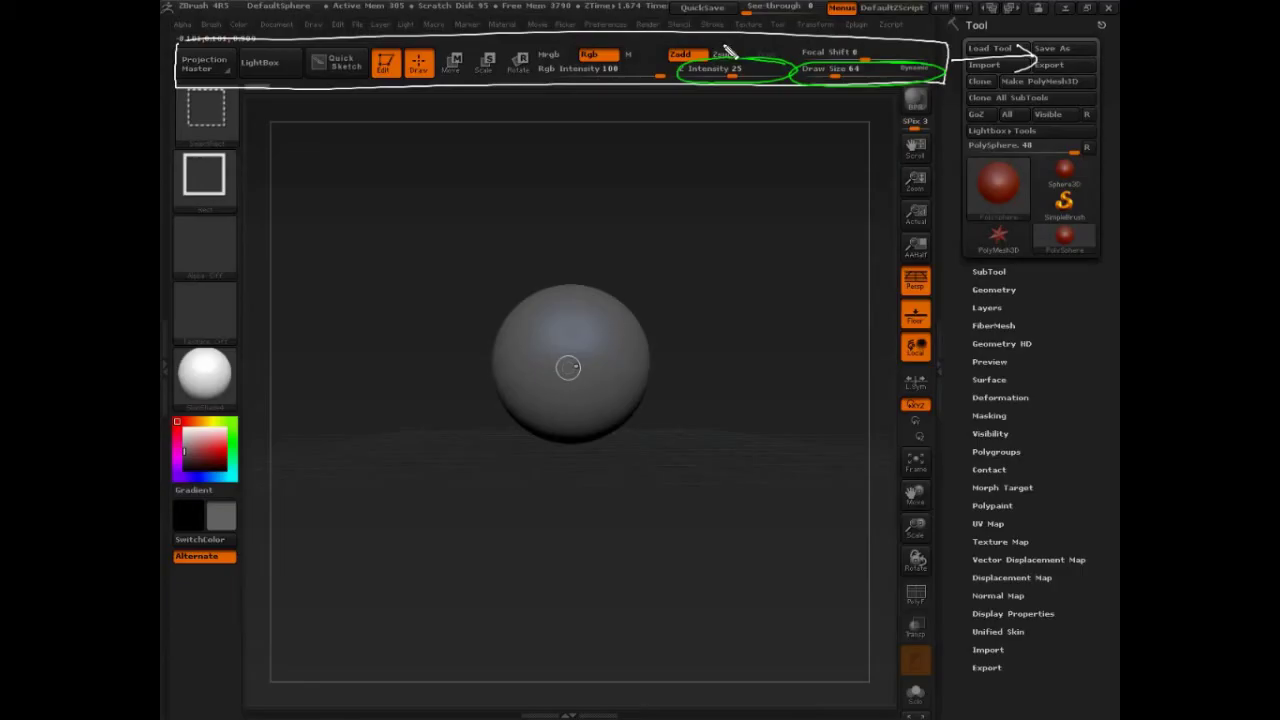
mouse_move(745, 45)
mouse_down()
mouse_move(660, 56)
mouse_move(725, 76)
mouse_move(738, 50)
mouse_move(664, 46)
mouse_move(738, 61)
mouse_move(670, 43)
mouse_up()
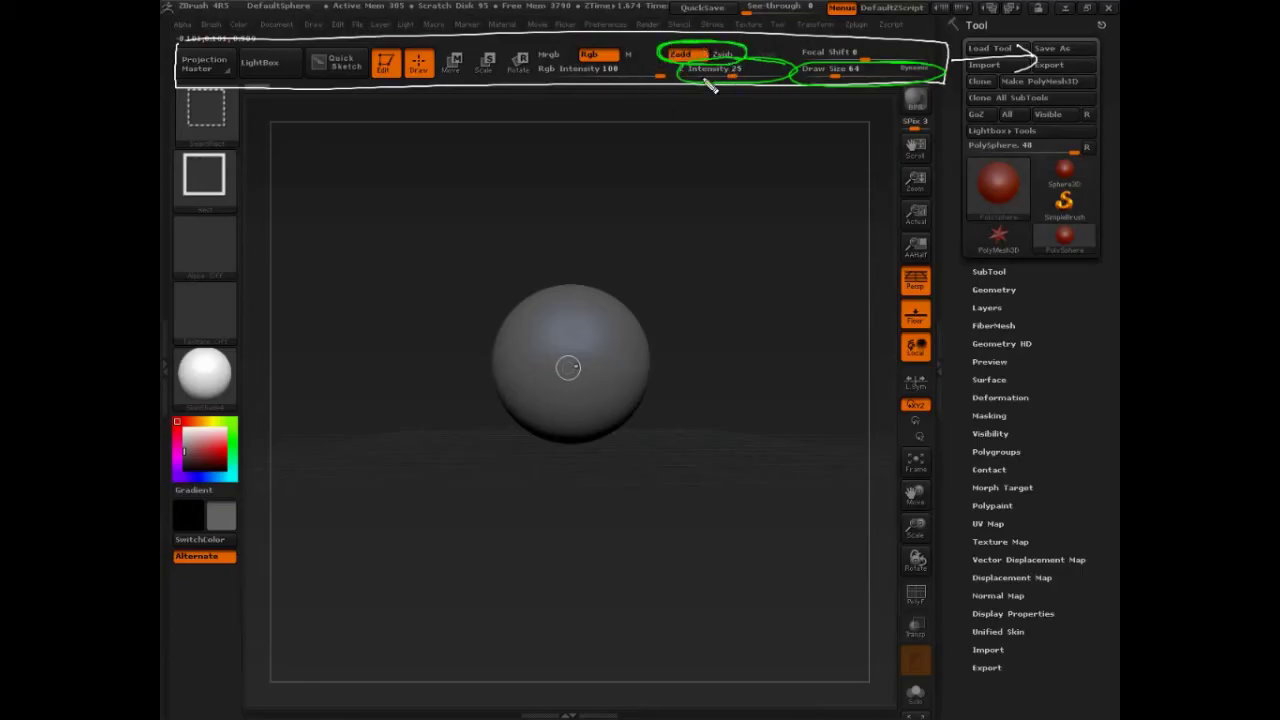
mouse_move(794, 64)
mouse_down()
mouse_move(797, 84)
mouse_move(795, 66)
mouse_up()
drag(897, 45, 897, 56)
mouse_move(898, 41)
mouse_down()
mouse_move(890, 60)
mouse_move(899, 41)
mouse_up()
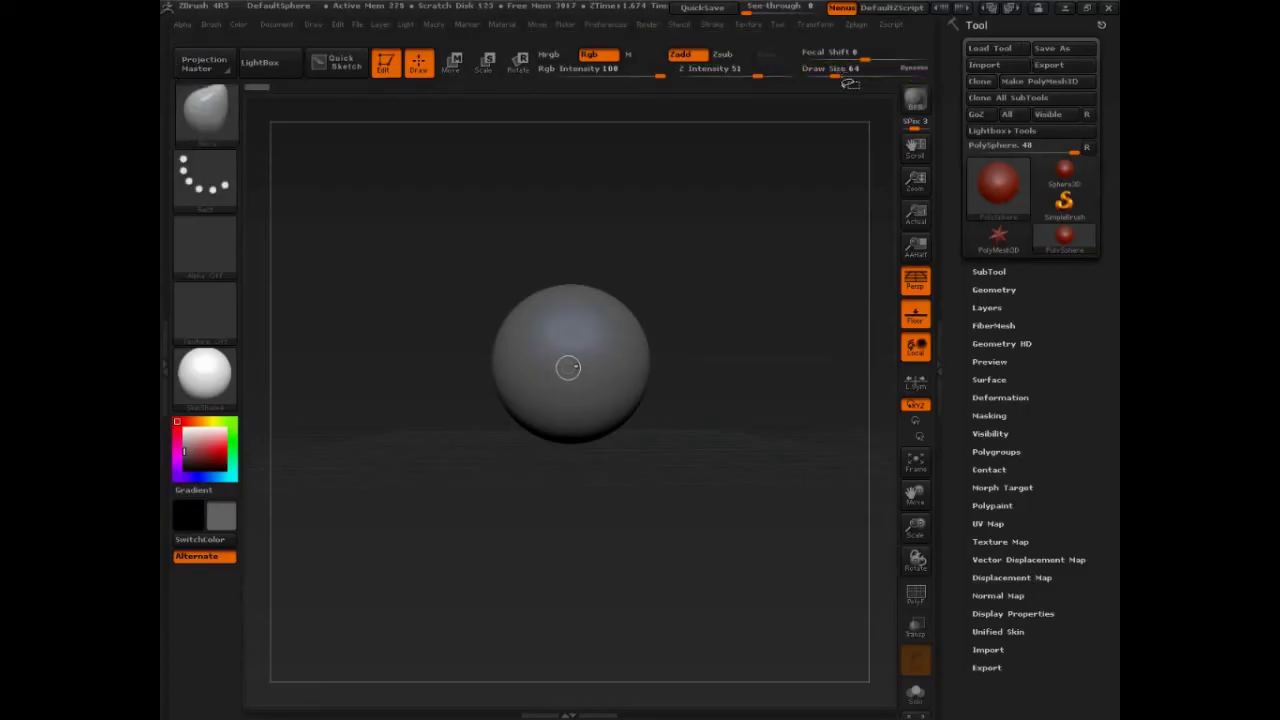
Increase the Move brush's Draw Size to 244
click(841, 75)
mouse_move(845, 72)
mouse_down()
mouse_move(890, 72)
mouse_move(853, 76)
mouse_up()
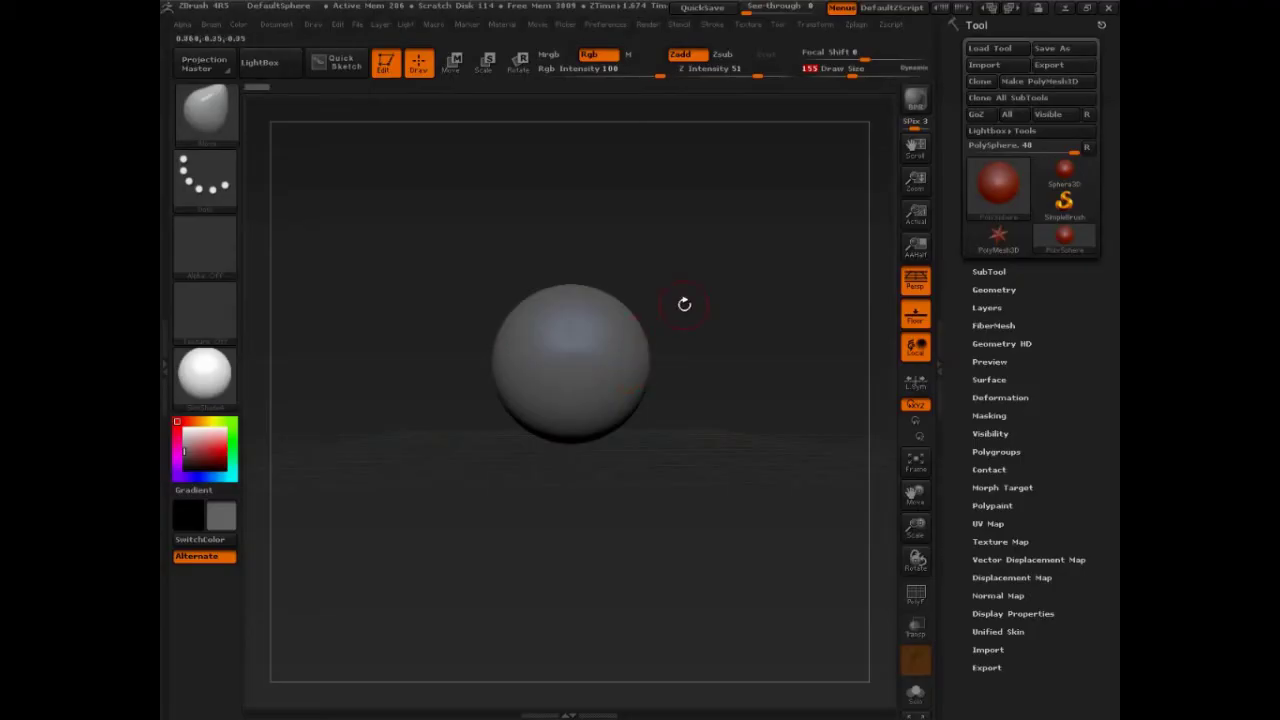
key(s)
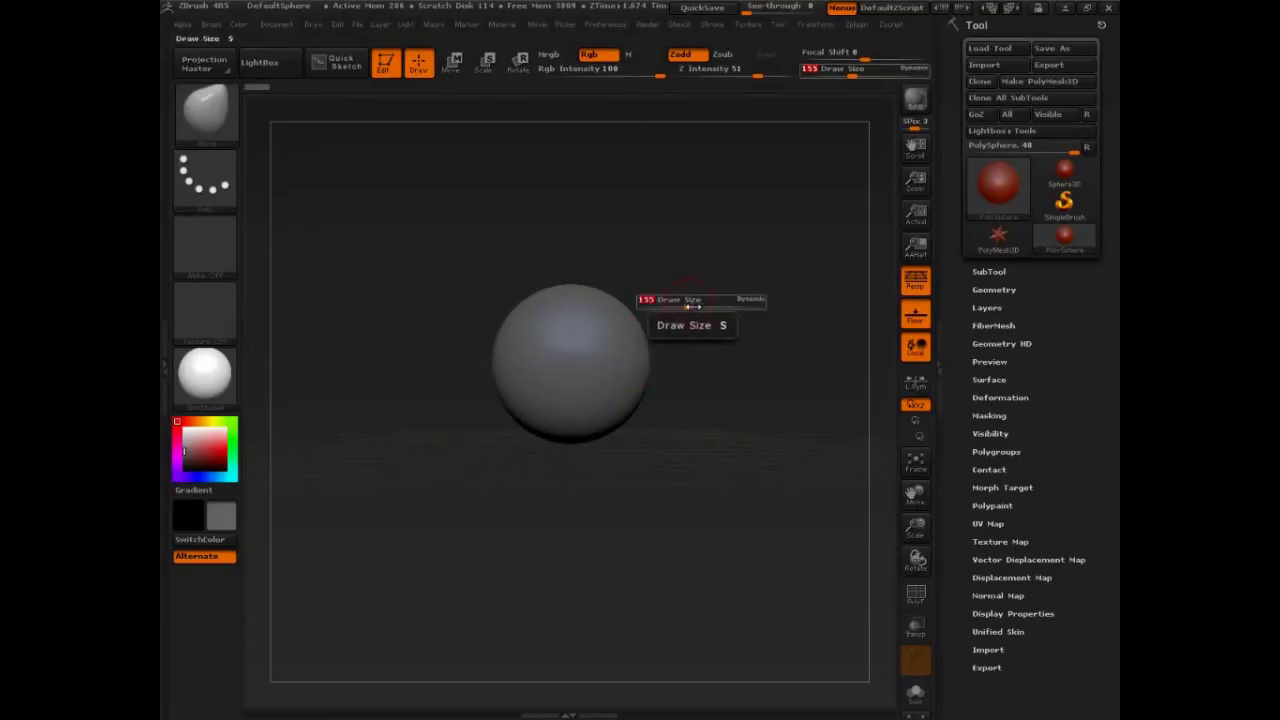
key(s)
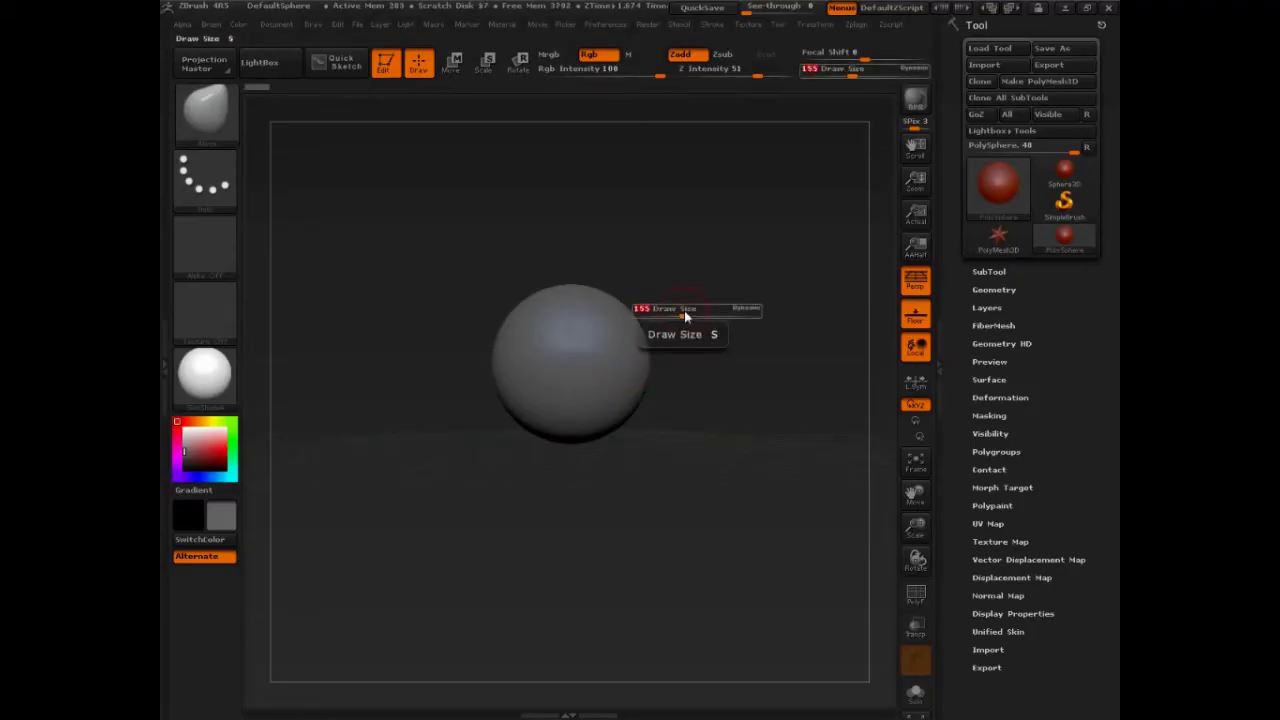
mouse_move(686, 312)
mouse_down()
mouse_move(709, 310)
mouse_move(660, 310)
mouse_move(693, 313)
mouse_up()
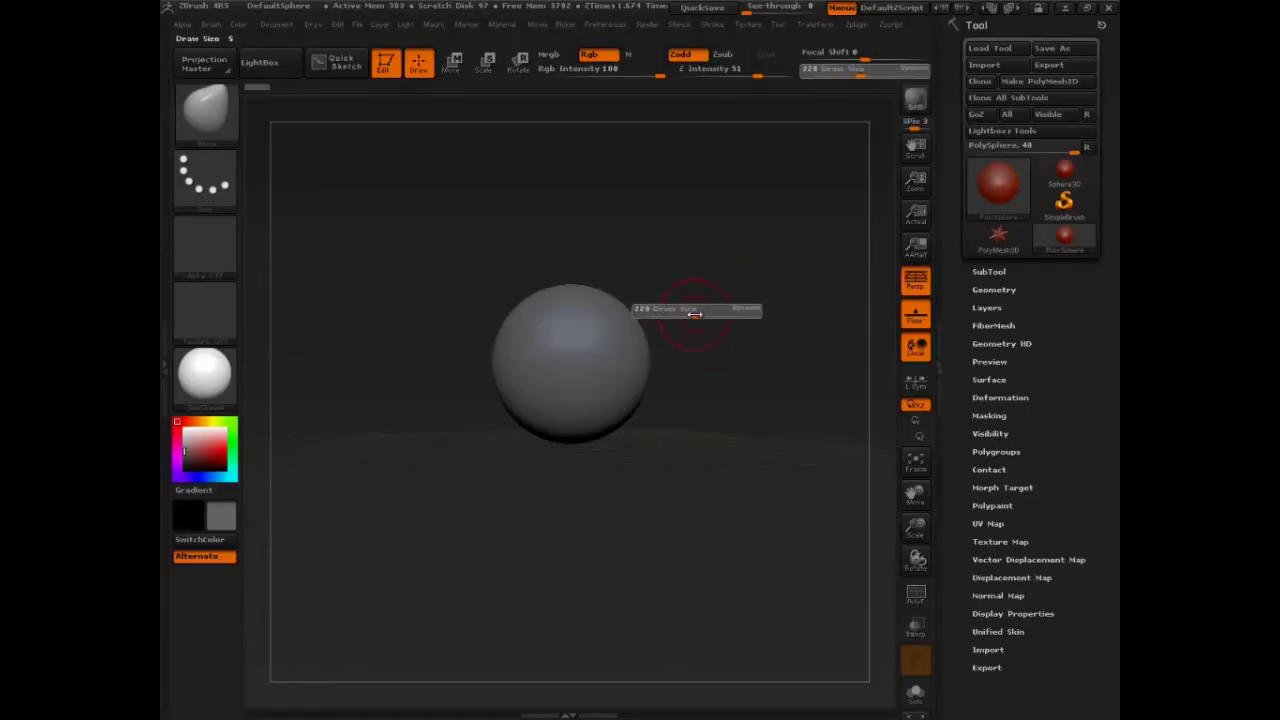
key(ctrl+shift)
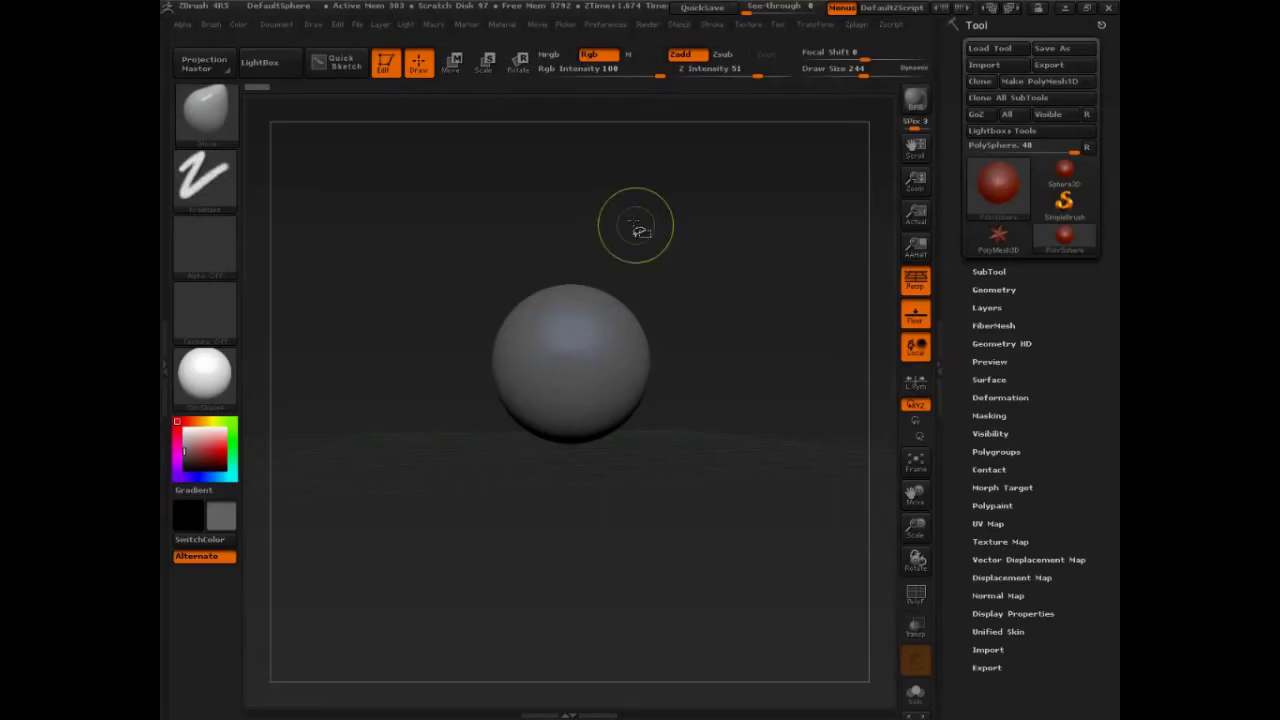
key(ctrl+shift+d)
mouse_move(653, 134)
mouse_down()
mouse_move(640, 189)
mouse_move(547, 236)
mouse_up()
mouse_move(497, 127)
mouse_down()
mouse_move(509, 149)
mouse_move(526, 140)
mouse_up()
mouse_move(750, 123)
mouse_down()
mouse_move(736, 153)
mouse_move(754, 147)
mouse_up()
mouse_move(678, 288)
mouse_down()
mouse_move(723, 261)
mouse_move(979, 347)
mouse_move(676, 333)
mouse_up()
drag(793, 300, 724, 299)
mouse_move(833, 293)
mouse_down()
mouse_move(907, 290)
mouse_move(877, 303)
mouse_up()
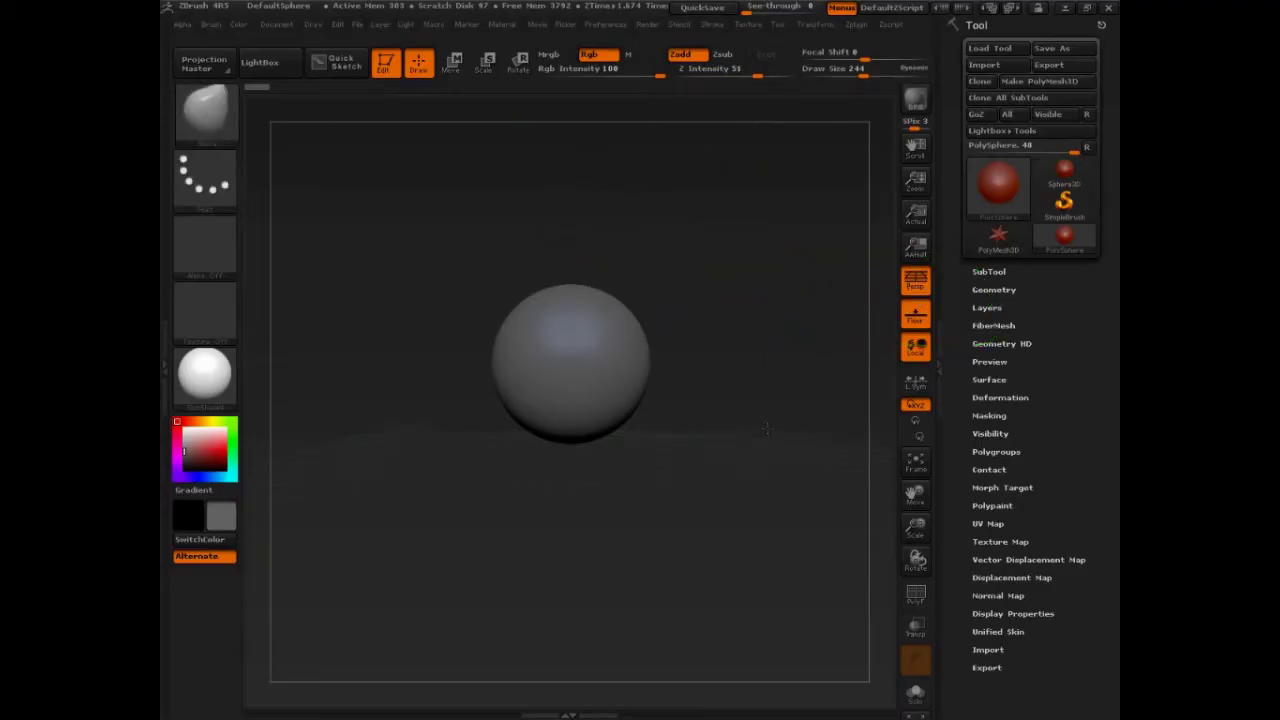
drag(770, 436, 779, 451)
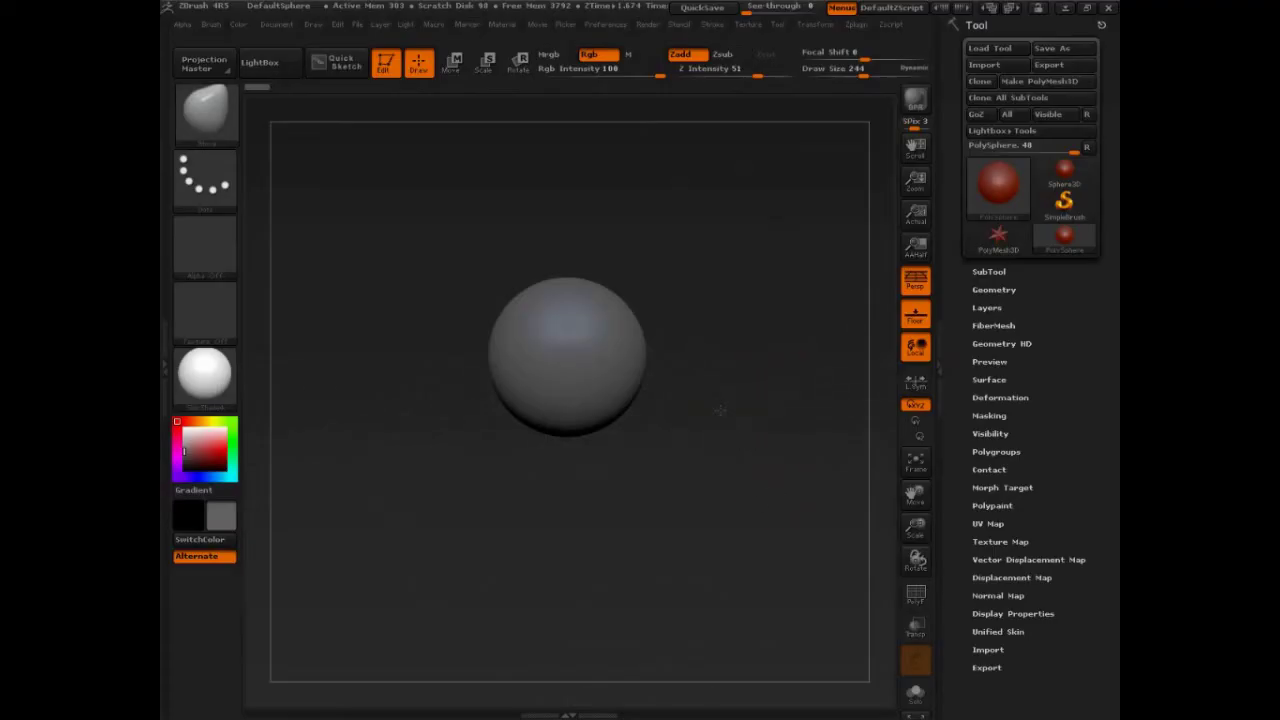
key(ctrl+shift+d)
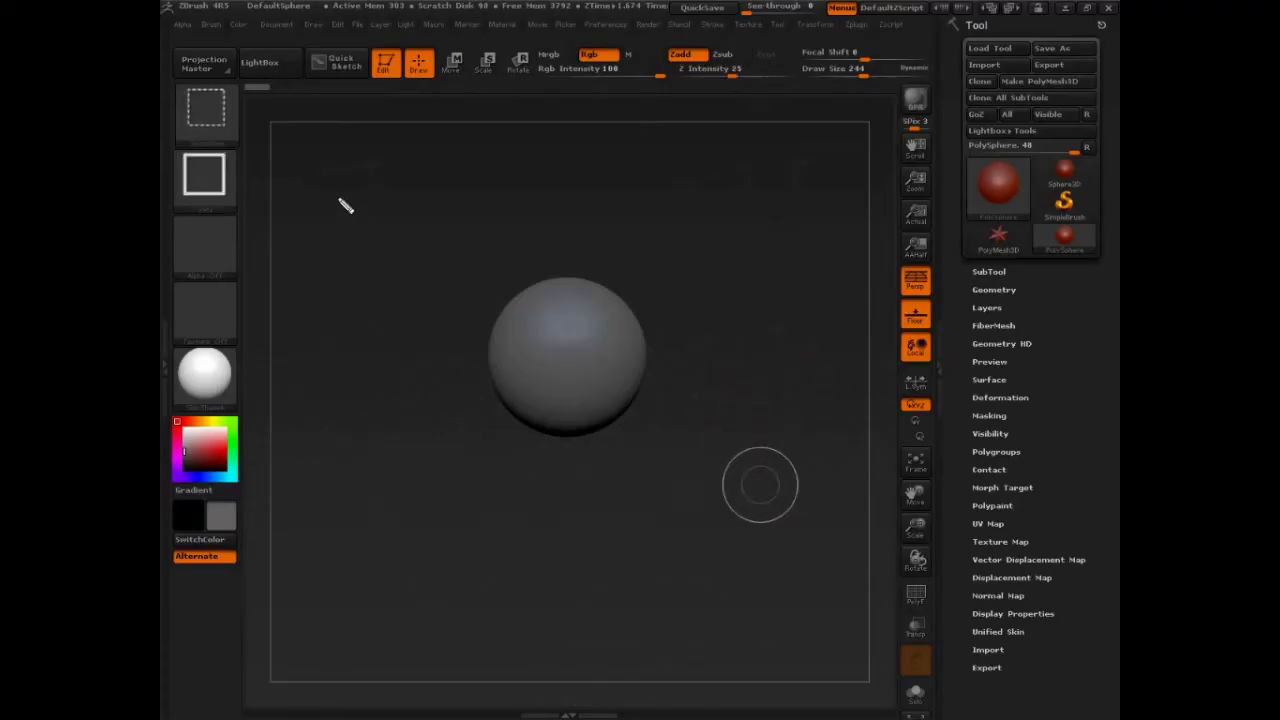
drag(342, 230, 496, 587)
ctrl+shift+drag(388, 189, 513, 540)
ctrl+shift+drag(447, 142, 554, 557)
ctrl+shift+drag(512, 120, 567, 540)
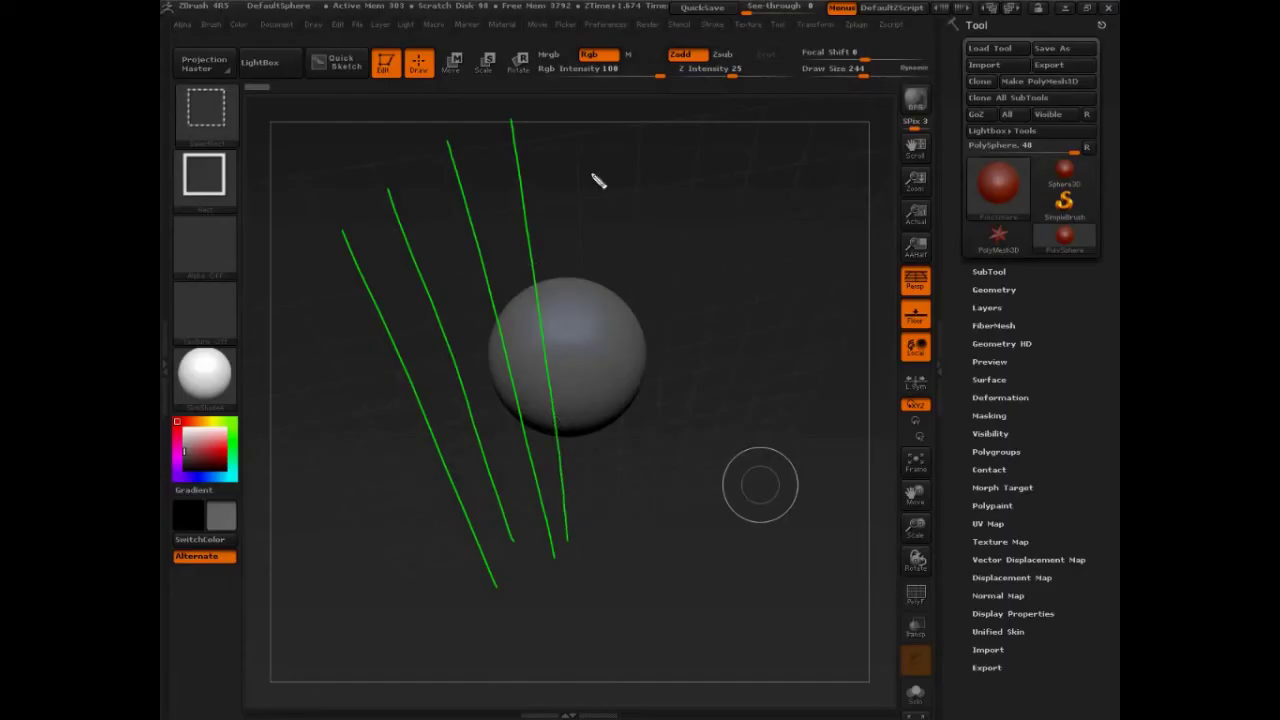
ctrl+shift+drag(575, 138, 594, 553)
drag(680, 116, 647, 471)
drag(362, 591, 783, 480)
drag(391, 510, 740, 408)
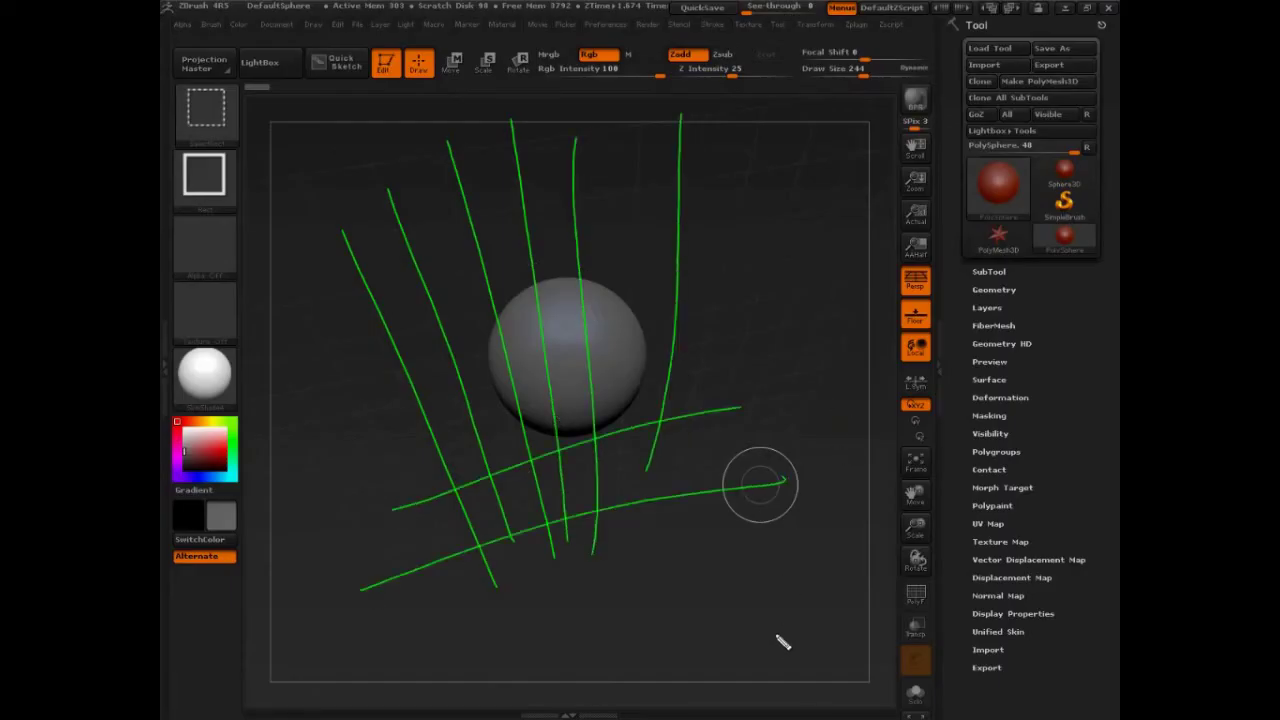
key(Escape)
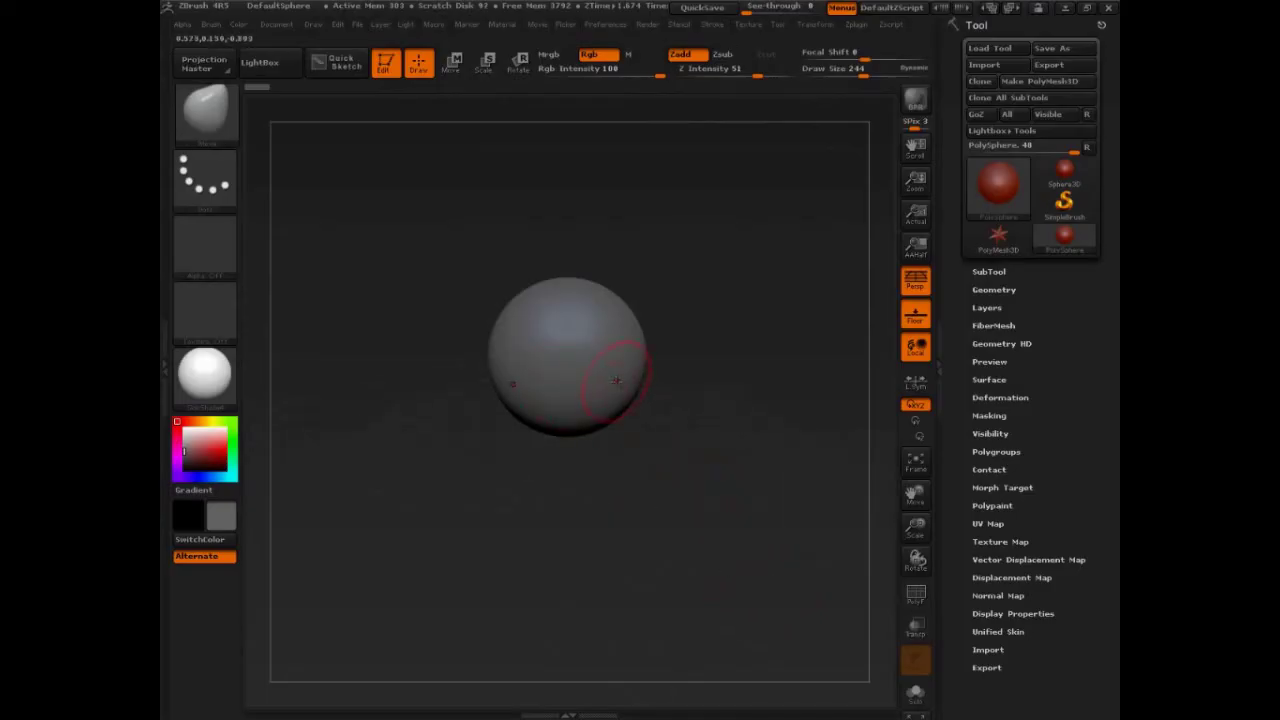
key(ctrl+shift)
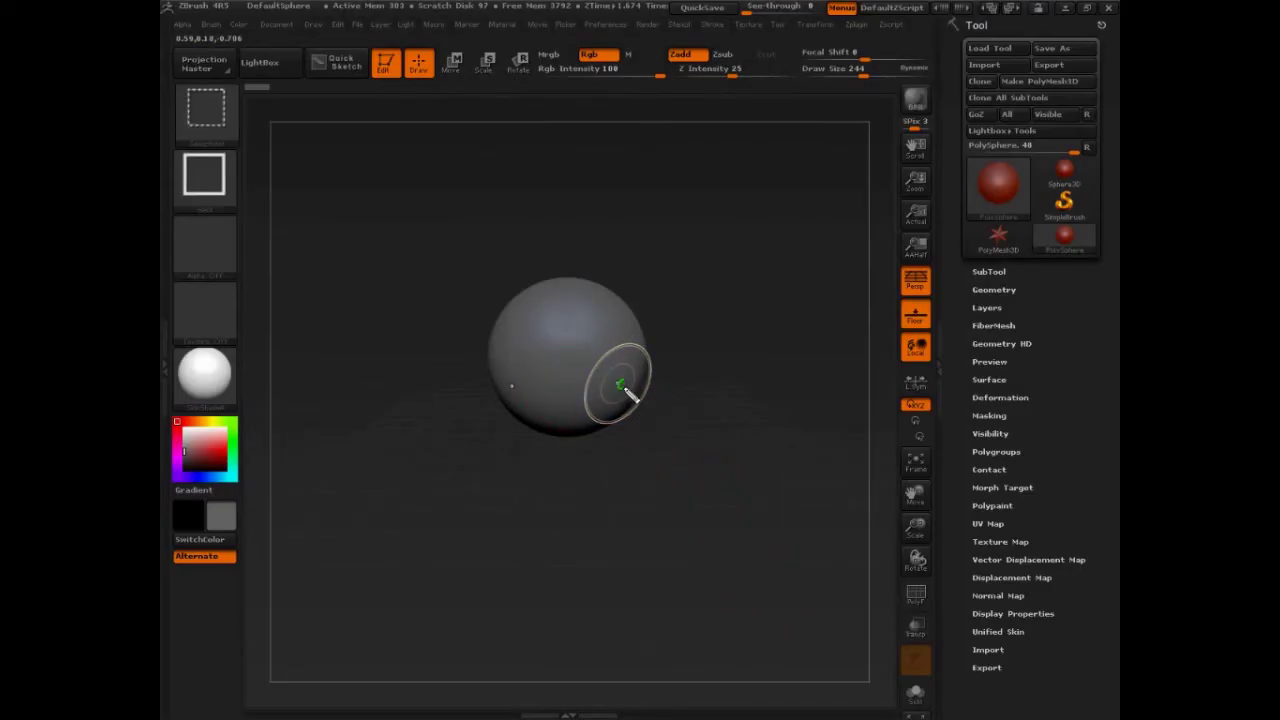
drag(623, 388, 621, 386)
drag(569, 274, 573, 430)
drag(512, 381, 509, 386)
mouse_move(559, 325)
mouse_down()
mouse_move(512, 382)
mouse_move(614, 379)
mouse_up()
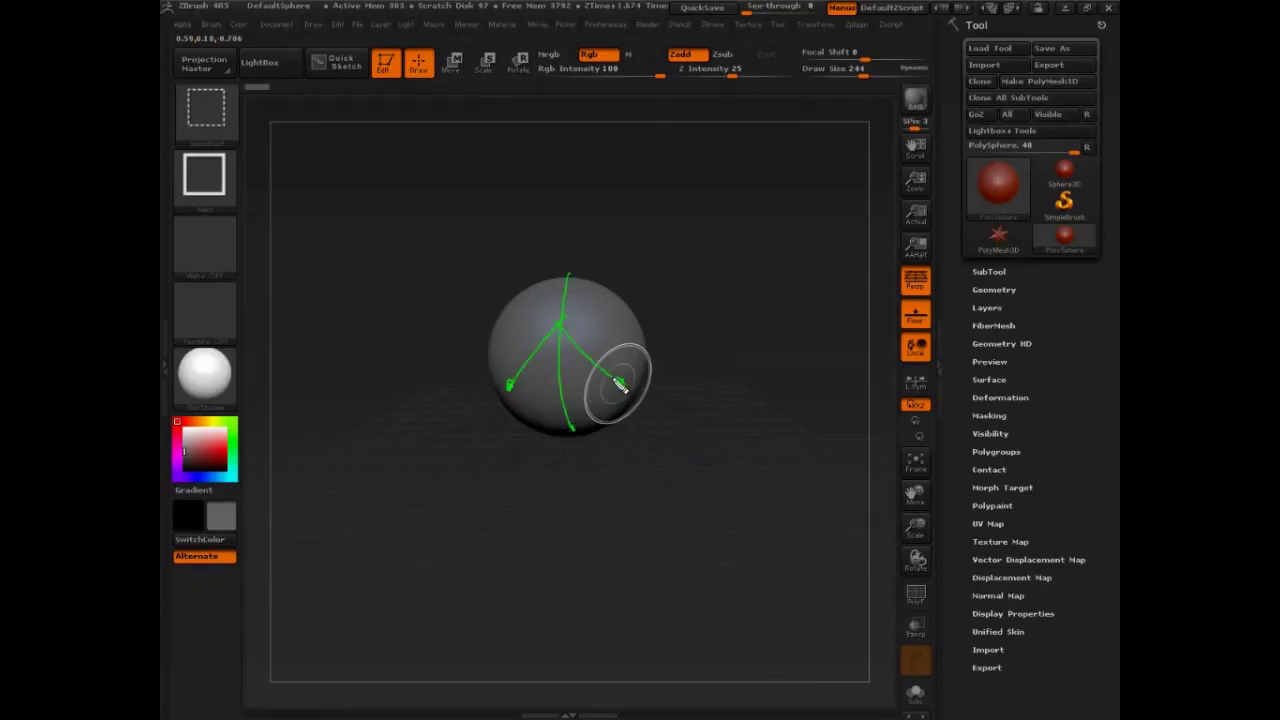
drag(424, 367, 245, 547)
mouse_move(379, 397)
mouse_down()
mouse_move(835, 442)
mouse_move(938, 560)
mouse_up()
drag(942, 562, 261, 567)
mouse_move(497, 381)
mouse_down()
mouse_move(387, 575)
mouse_move(453, 581)
mouse_up()
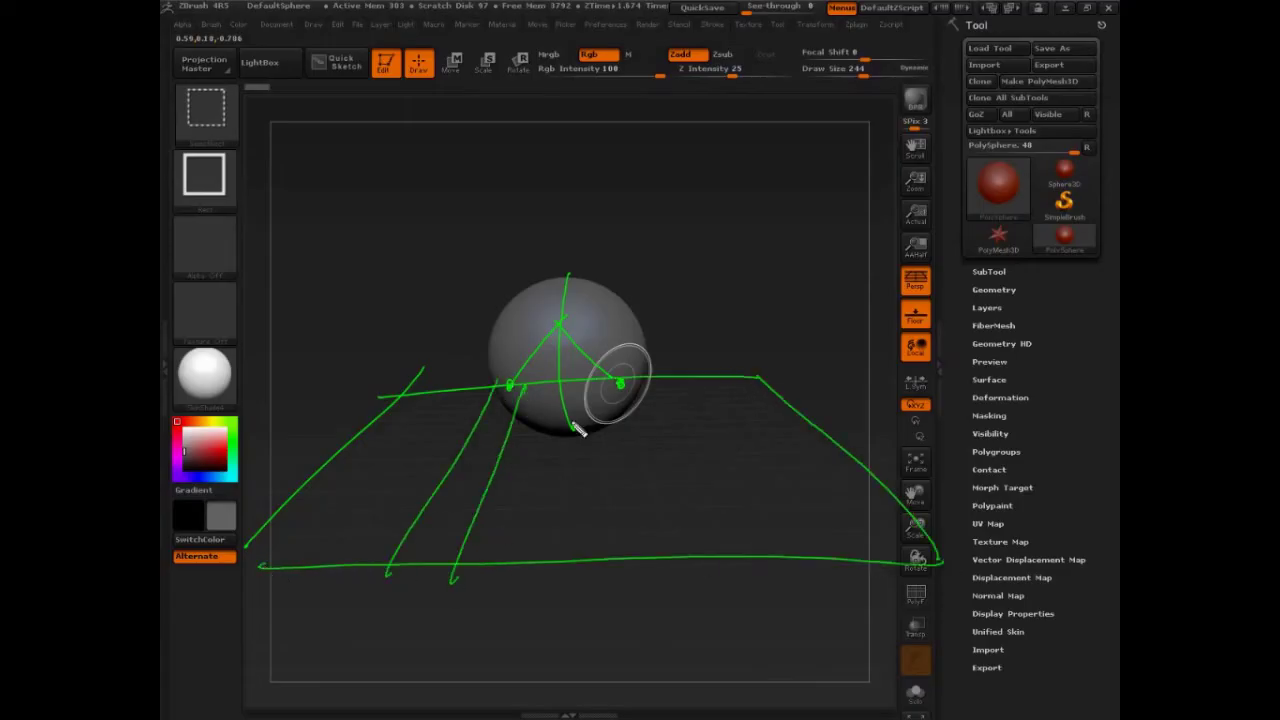
drag(585, 394, 577, 572)
drag(638, 375, 694, 539)
drag(681, 365, 818, 537)
drag(747, 368, 909, 559)
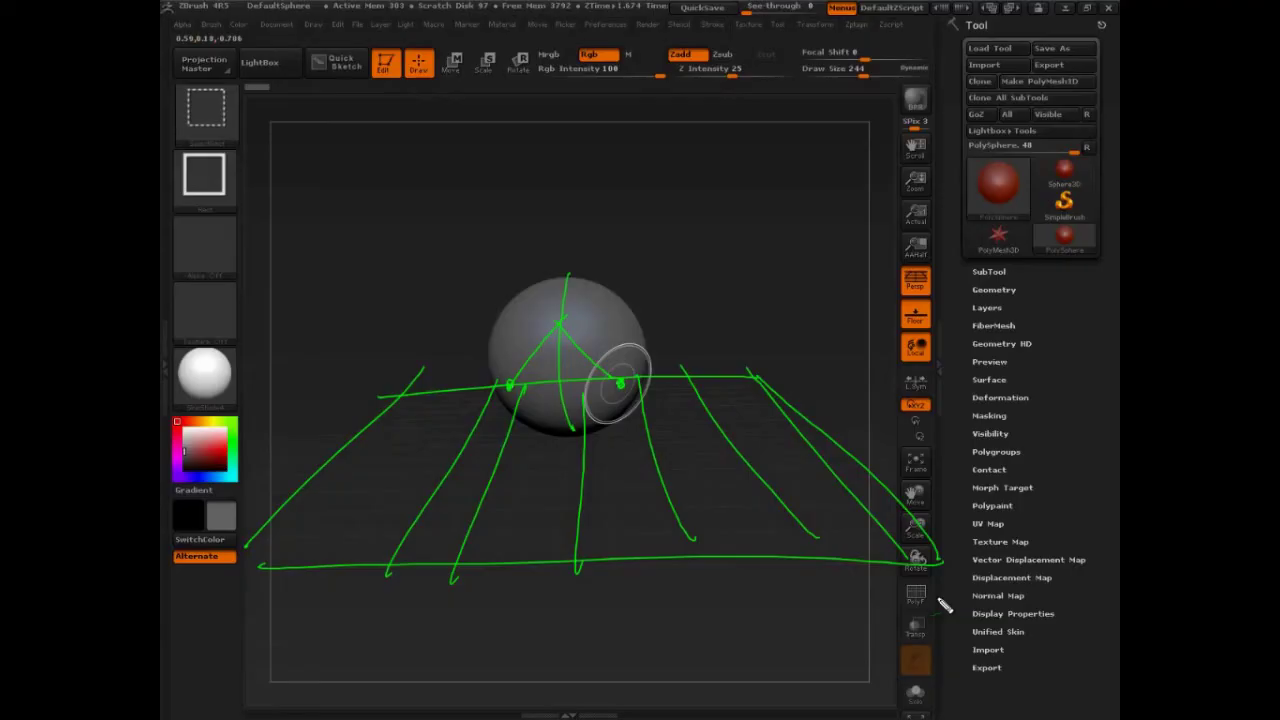
key(Escape)
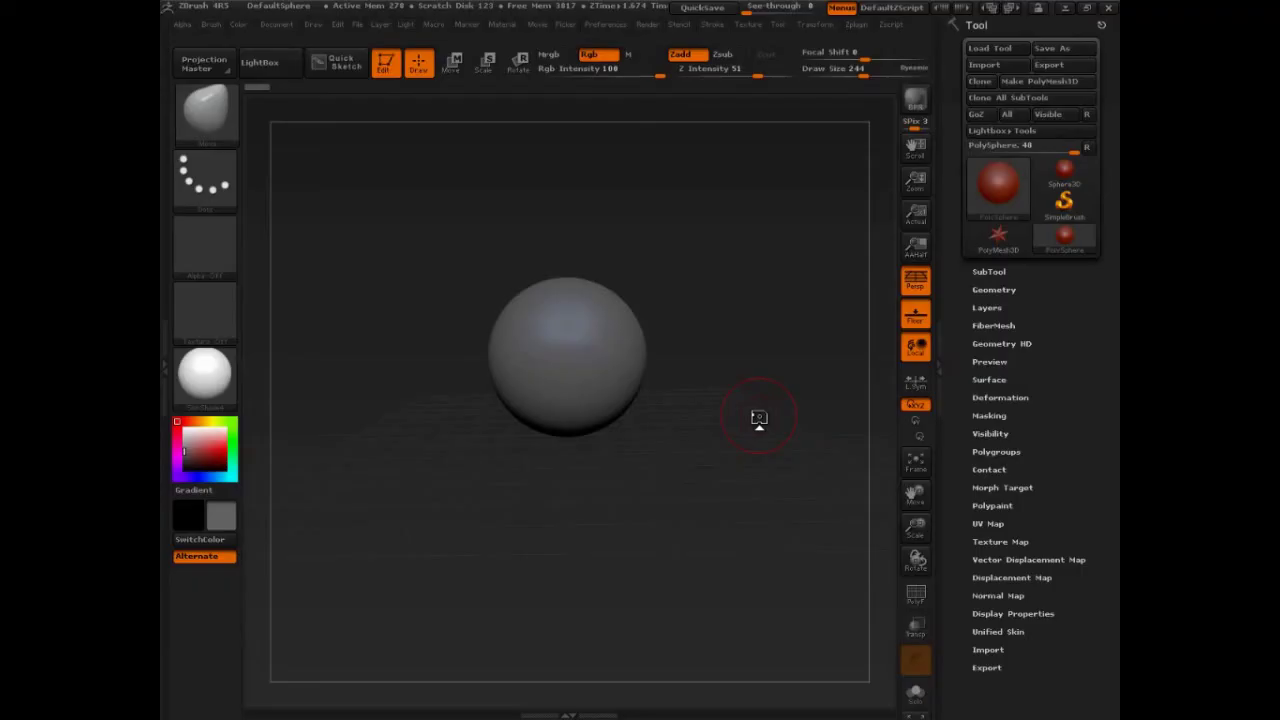
key(ctrl+shift)
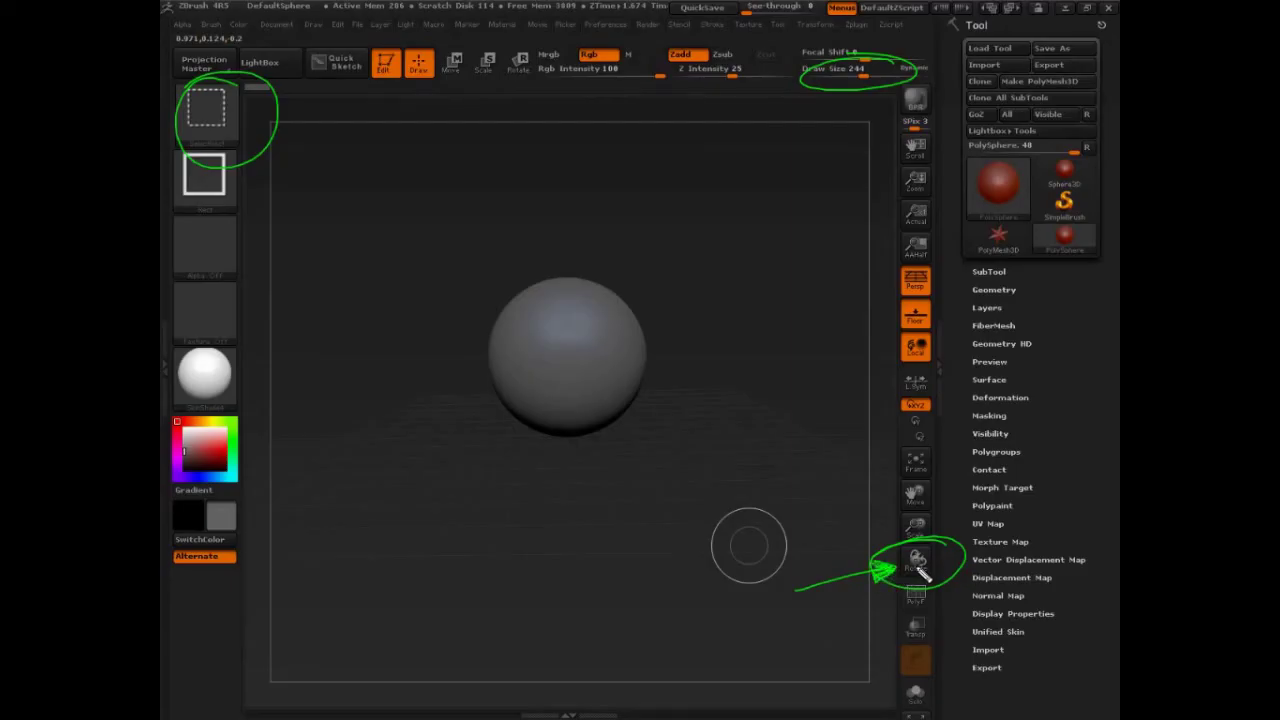
mouse_move(728, 250)
mouse_down()
mouse_move(620, 464)
mouse_move(589, 469)
mouse_up()
drag(699, 227, 394, 302)
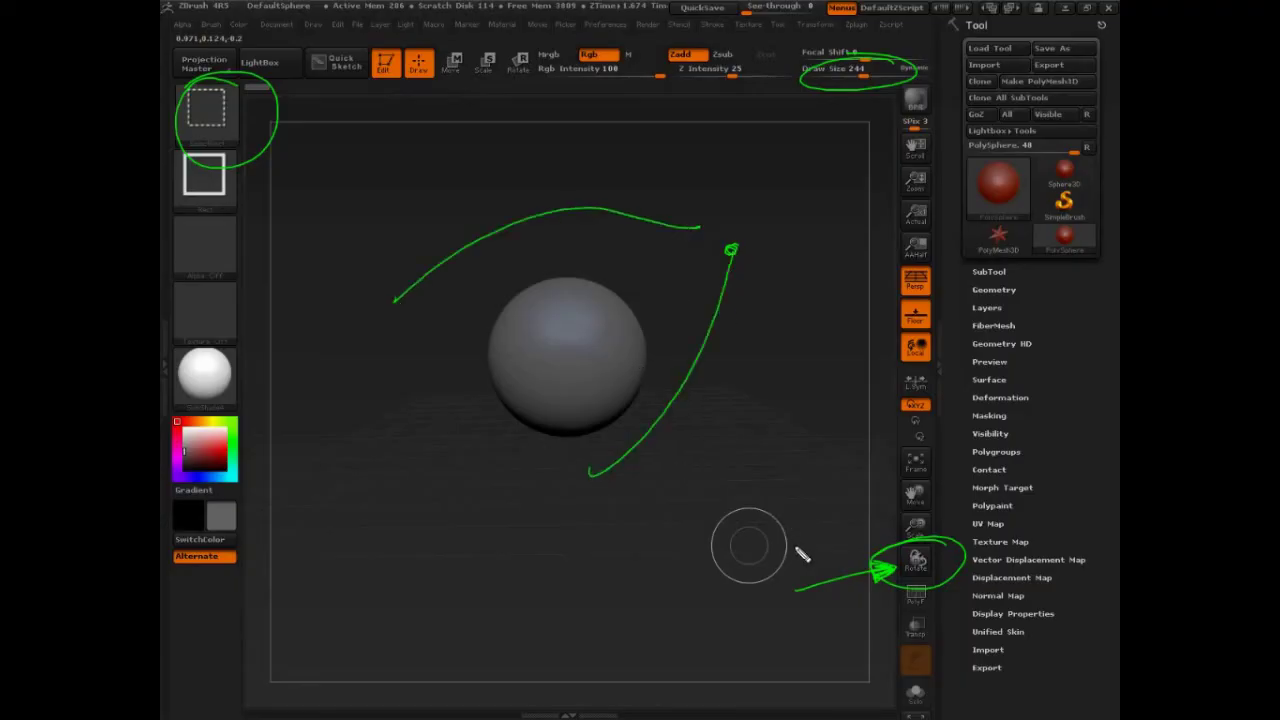
drag(527, 351, 522, 349)
drag(603, 354, 710, 455)
drag(707, 421, 698, 487)
mouse_move(538, 360)
mouse_down()
mouse_move(474, 449)
mouse_move(494, 465)
mouse_up()
mouse_move(486, 331)
mouse_down()
mouse_move(583, 501)
mouse_move(577, 274)
mouse_move(488, 375)
mouse_up()
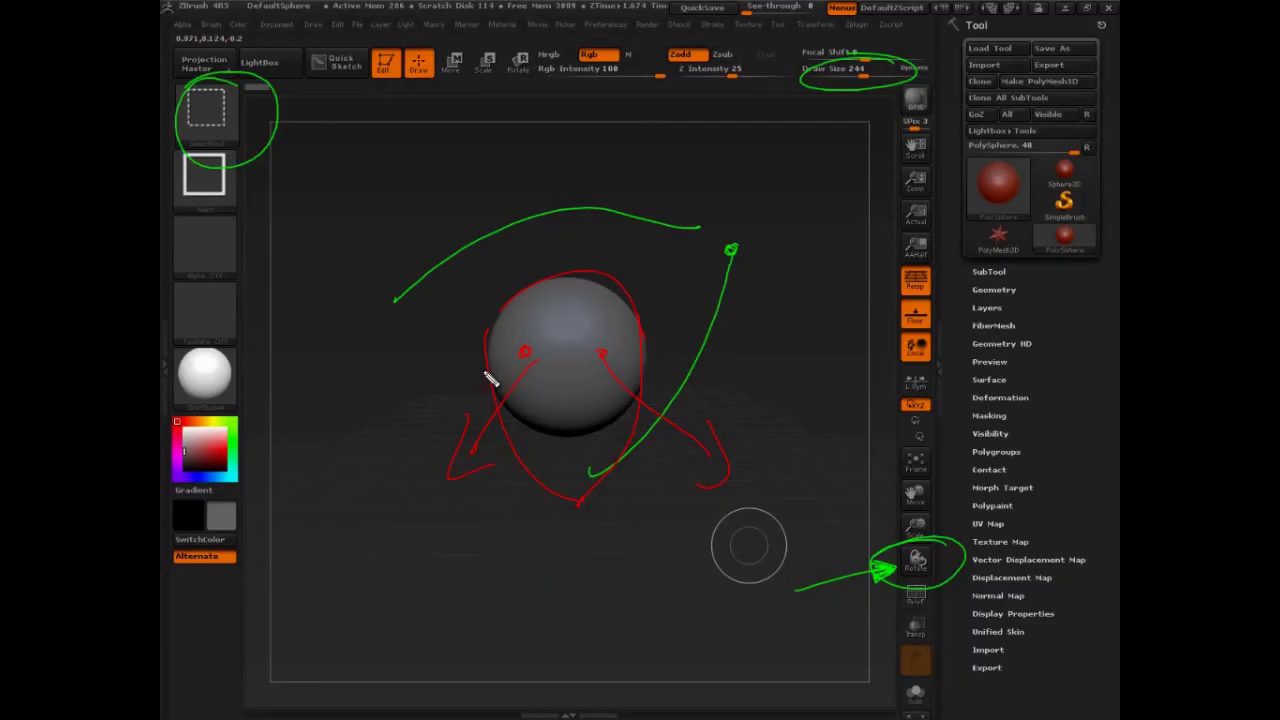
key(Escape)
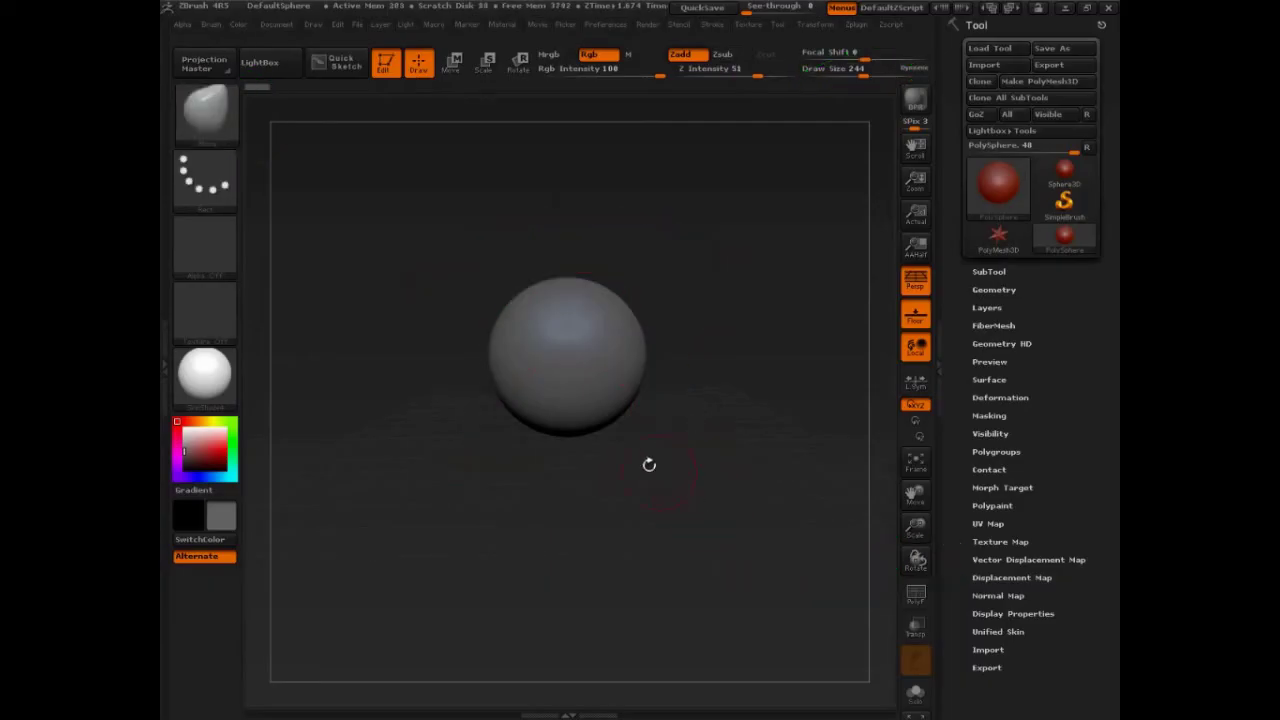
Increase the Move brush's Draw Size to 577 and pull the sphere's underside down into a tapered chin
drag(865, 74, 895, 75)
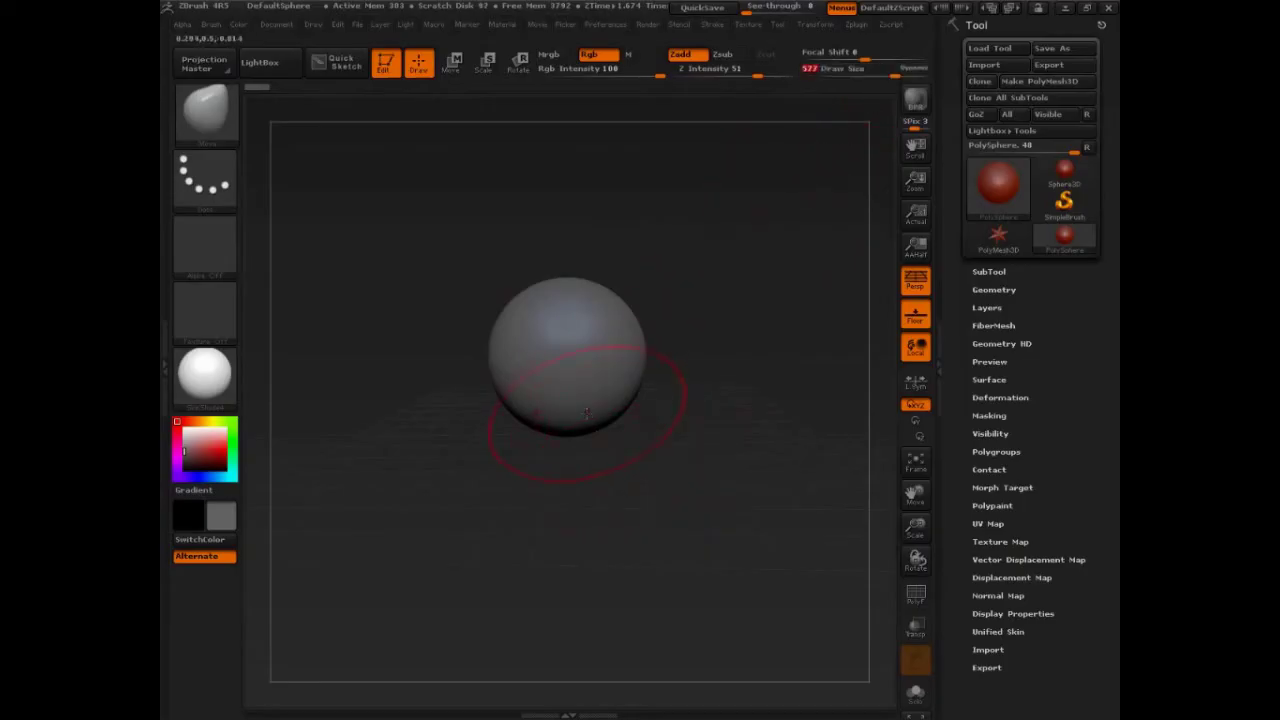
drag(597, 413, 574, 485)
drag(628, 450, 671, 431)
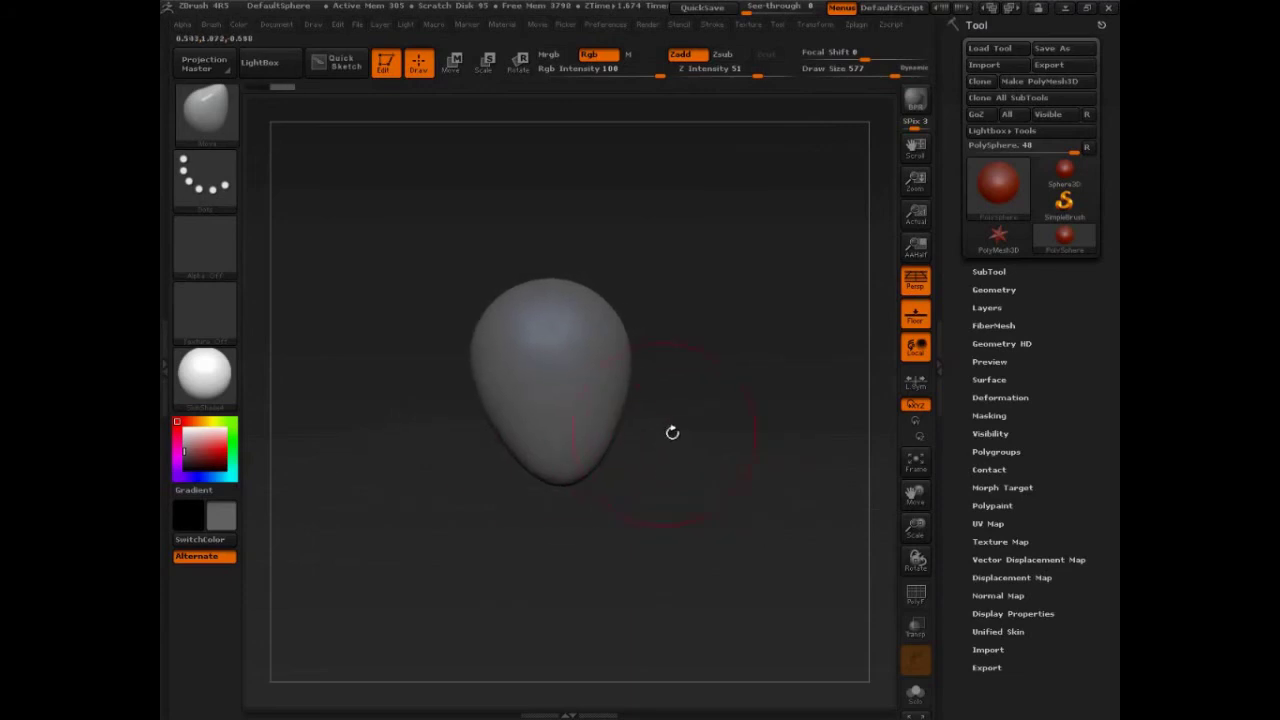
Narrow the sides of the egg-shaped head with the Move brush and refine its profile from an angled view
drag(475, 362, 492, 363)
mouse_move(655, 408)
mouse_down()
mouse_move(684, 416)
mouse_move(694, 458)
mouse_move(684, 477)
mouse_move(642, 452)
mouse_up()
mouse_move(694, 326)
mouse_down()
mouse_move(714, 320)
mouse_move(777, 357)
mouse_move(716, 330)
mouse_move(673, 283)
mouse_up()
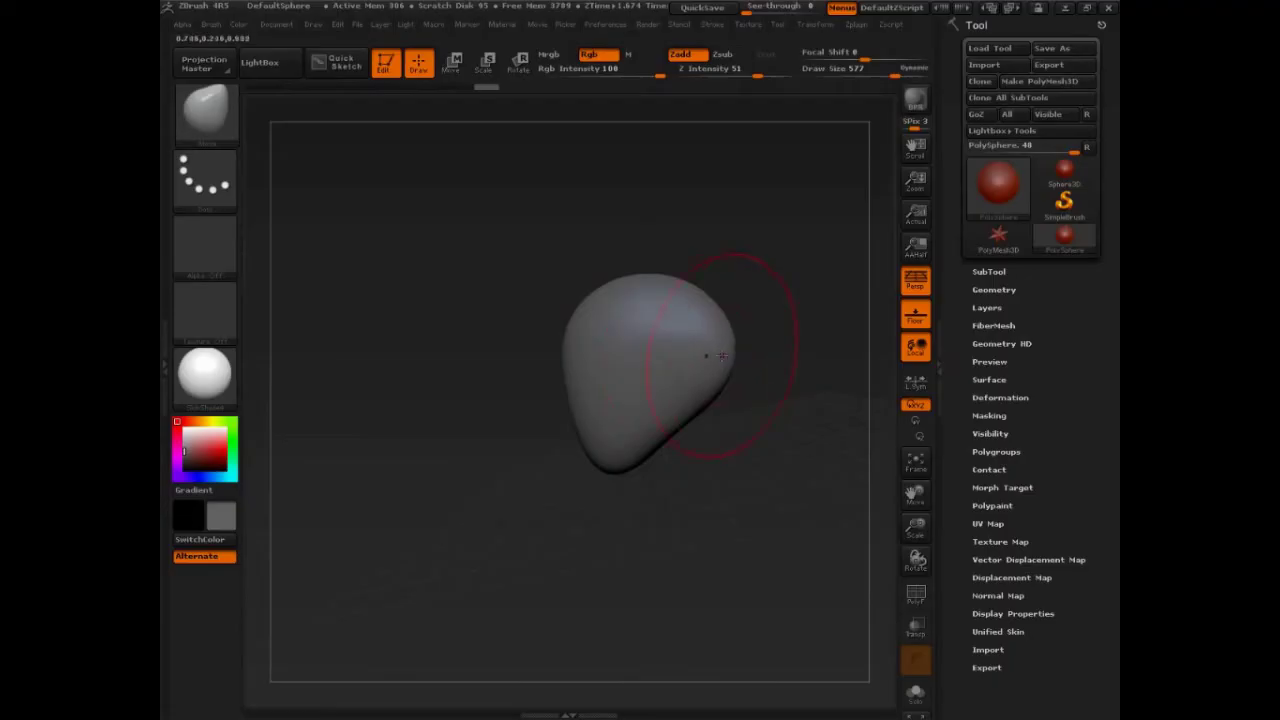
drag(546, 349, 551, 366)
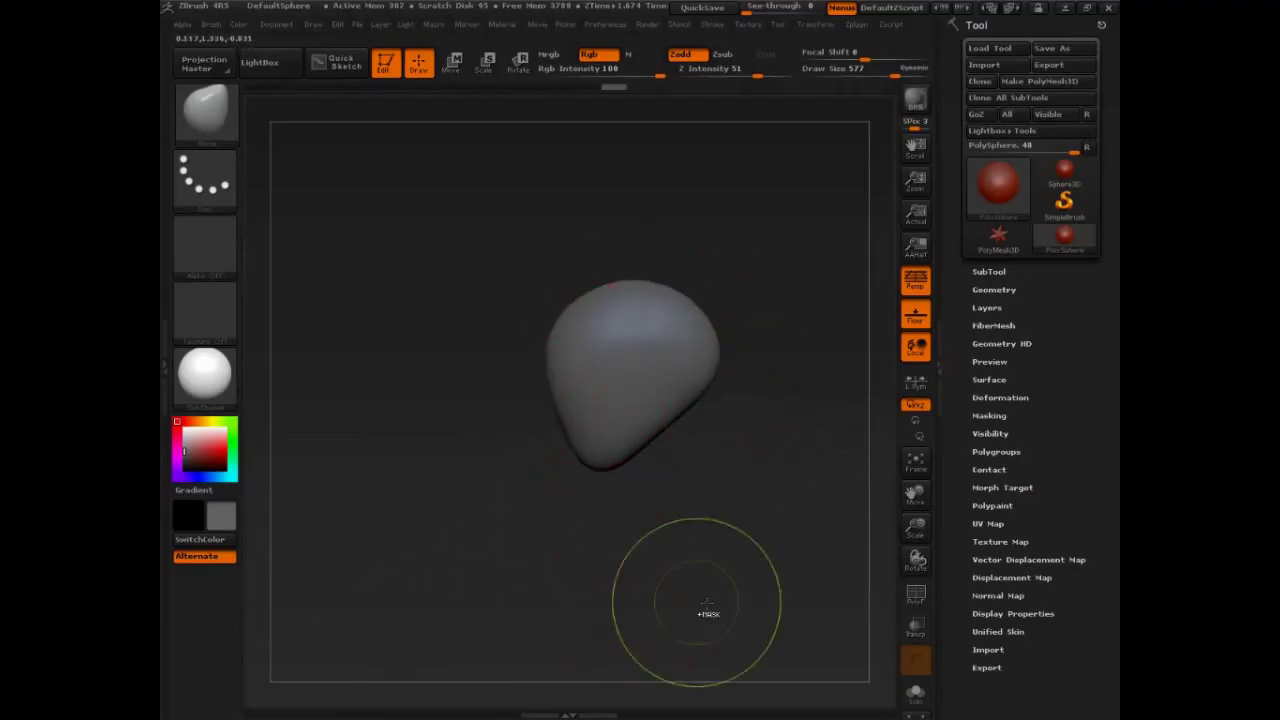
key(ctrl+shift)
mouse_move(897, 474)
mouse_down()
mouse_move(686, 391)
mouse_move(404, 652)
mouse_up()
drag(487, 452, 509, 628)
drag(531, 464, 635, 606)
drag(596, 450, 732, 551)
drag(643, 409, 858, 515)
drag(689, 407, 883, 480)
drag(657, 426, 752, 404)
drag(467, 546, 835, 451)
drag(436, 632, 875, 505)
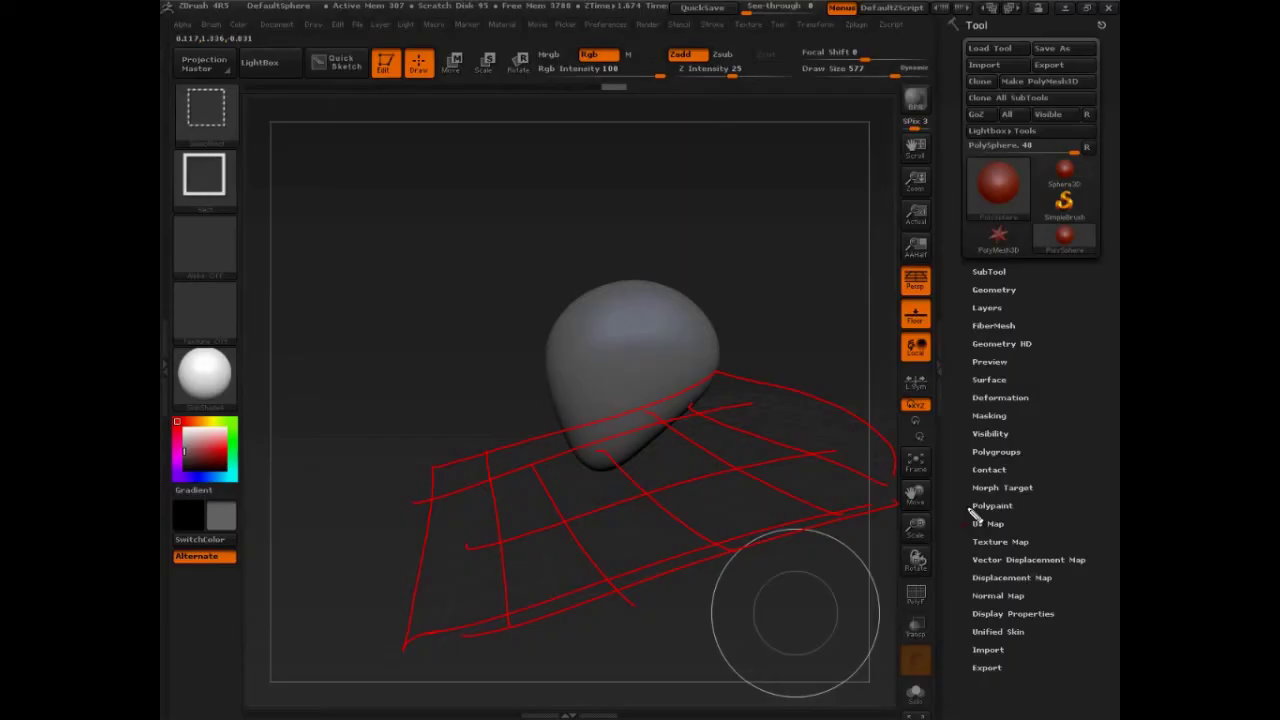
mouse_move(342, 174)
mouse_down()
mouse_move(385, 162)
mouse_move(342, 213)
mouse_up()
drag(336, 194, 391, 176)
drag(405, 184, 448, 187)
mouse_move(454, 134)
mouse_down()
mouse_move(466, 186)
mouse_move(477, 159)
mouse_up()
drag(360, 242, 343, 294)
drag(411, 264, 414, 281)
click(416, 238)
mouse_move(447, 253)
mouse_down()
mouse_move(434, 272)
mouse_move(503, 247)
mouse_up()
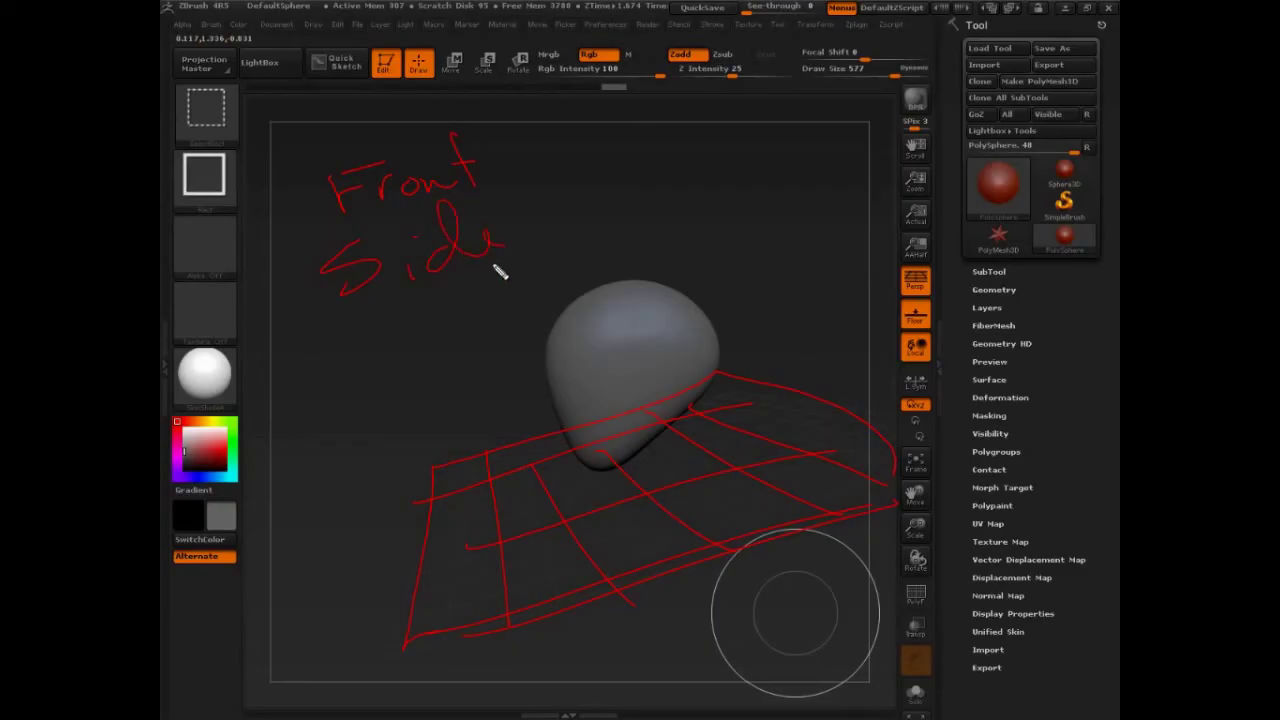
drag(345, 330, 408, 308)
mouse_move(388, 318)
mouse_down()
mouse_move(375, 370)
mouse_move(447, 344)
mouse_up()
mouse_move(477, 312)
mouse_down()
mouse_move(480, 349)
mouse_move(488, 332)
mouse_up()
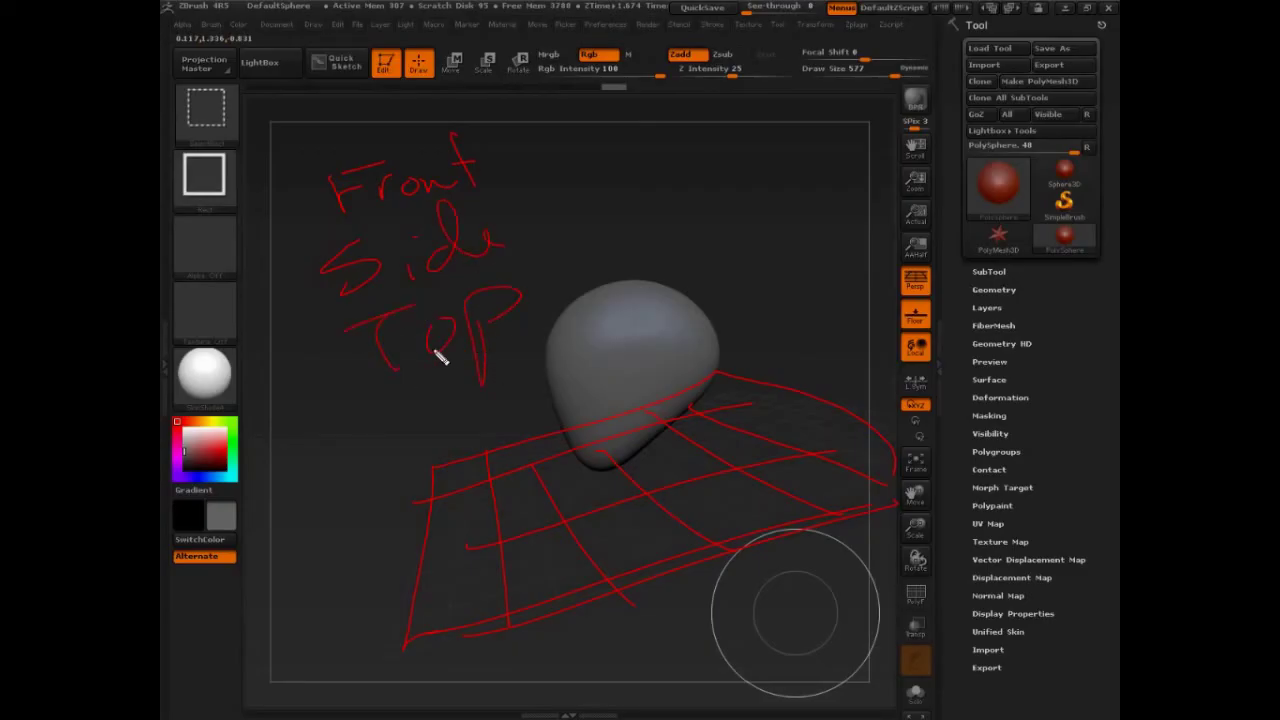
key(g)
drag(621, 168, 593, 230)
drag(667, 162, 673, 228)
drag(668, 192, 699, 188)
mouse_move(697, 158)
mouse_down()
mouse_move(700, 222)
mouse_move(723, 216)
mouse_up()
mouse_move(740, 154)
mouse_down()
mouse_move(775, 150)
mouse_move(738, 212)
mouse_up()
drag(743, 184, 820, 150)
drag(803, 154, 795, 221)
drag(540, 151, 548, 161)
drag(551, 144, 559, 158)
mouse_move(863, 123)
mouse_down()
mouse_move(854, 148)
mouse_move(867, 145)
mouse_up()
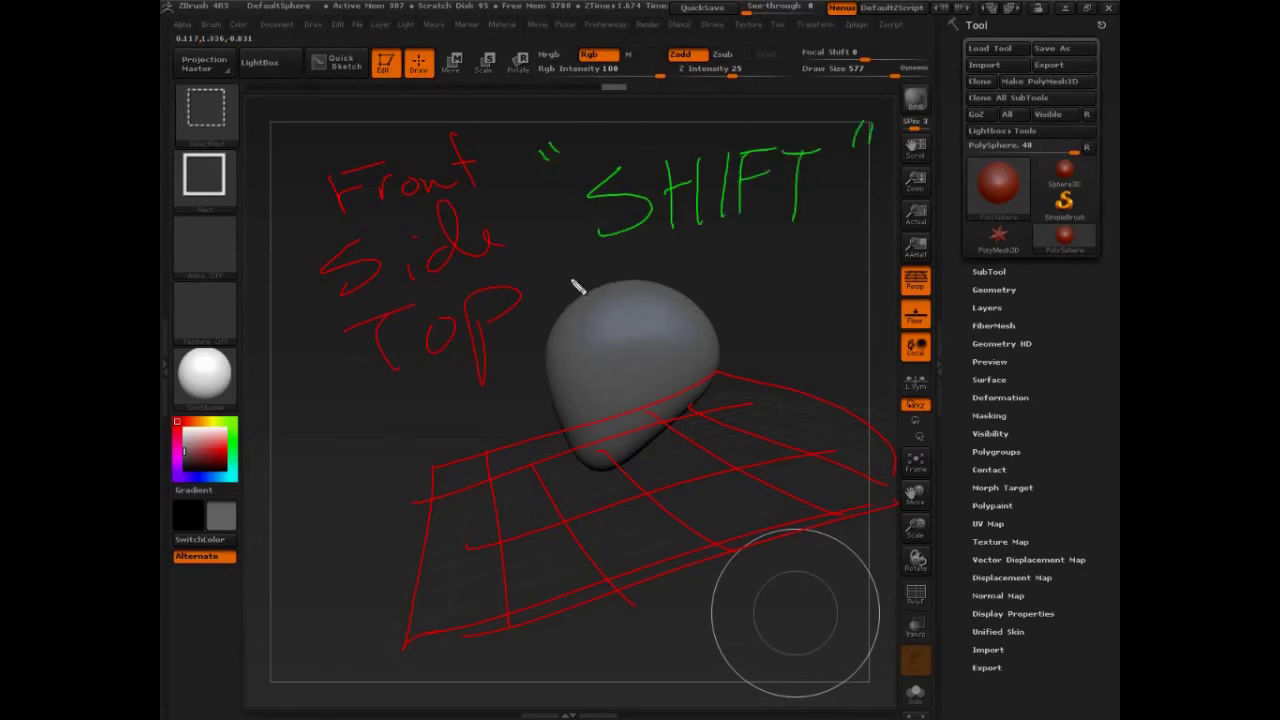
drag(571, 279, 874, 262)
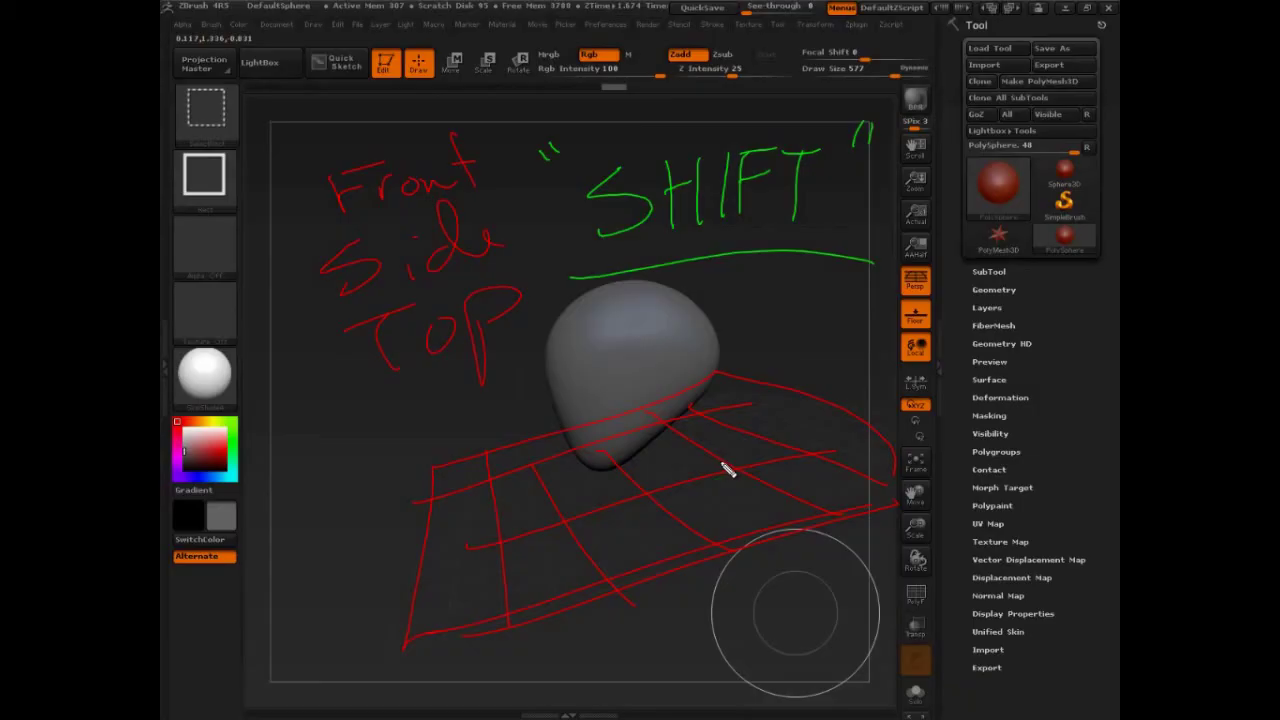
key(Escape)
Snap the view of the head shape to the straight front view and to the side view
drag(793, 472, 803, 431)
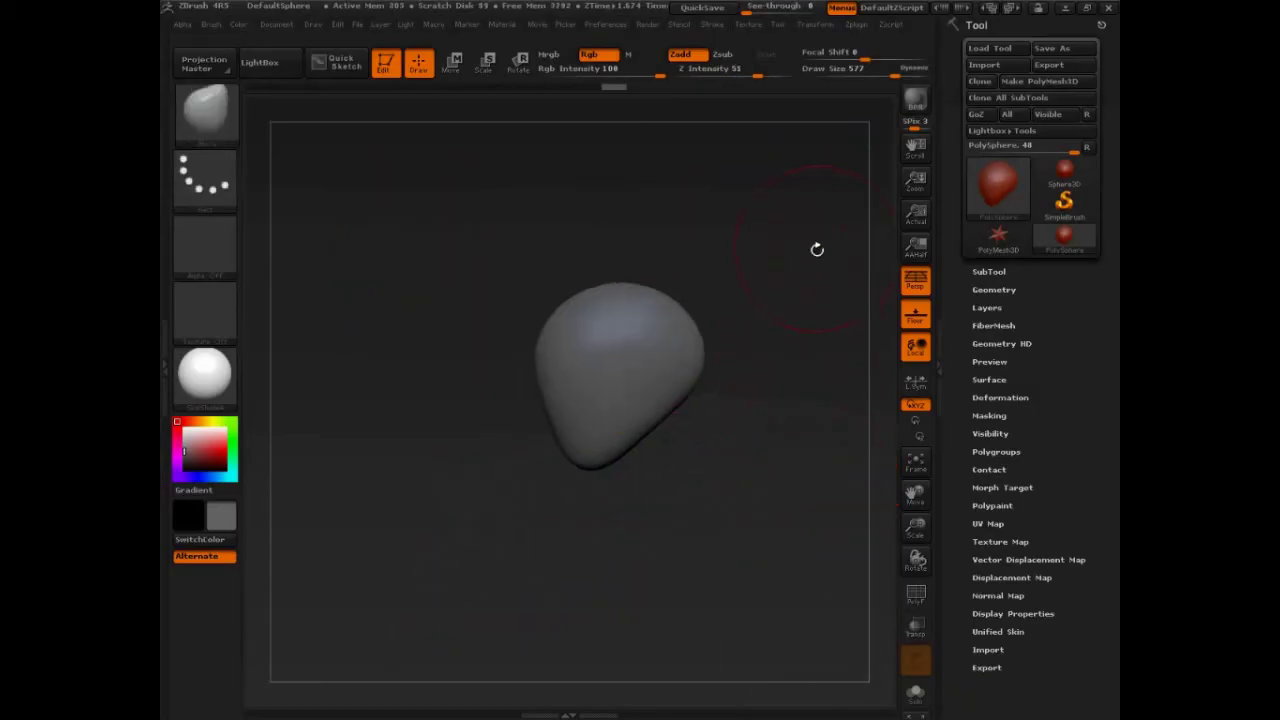
mouse_move(817, 249)
mouse_down()
mouse_move(771, 359)
mouse_move(731, 362)
mouse_up()
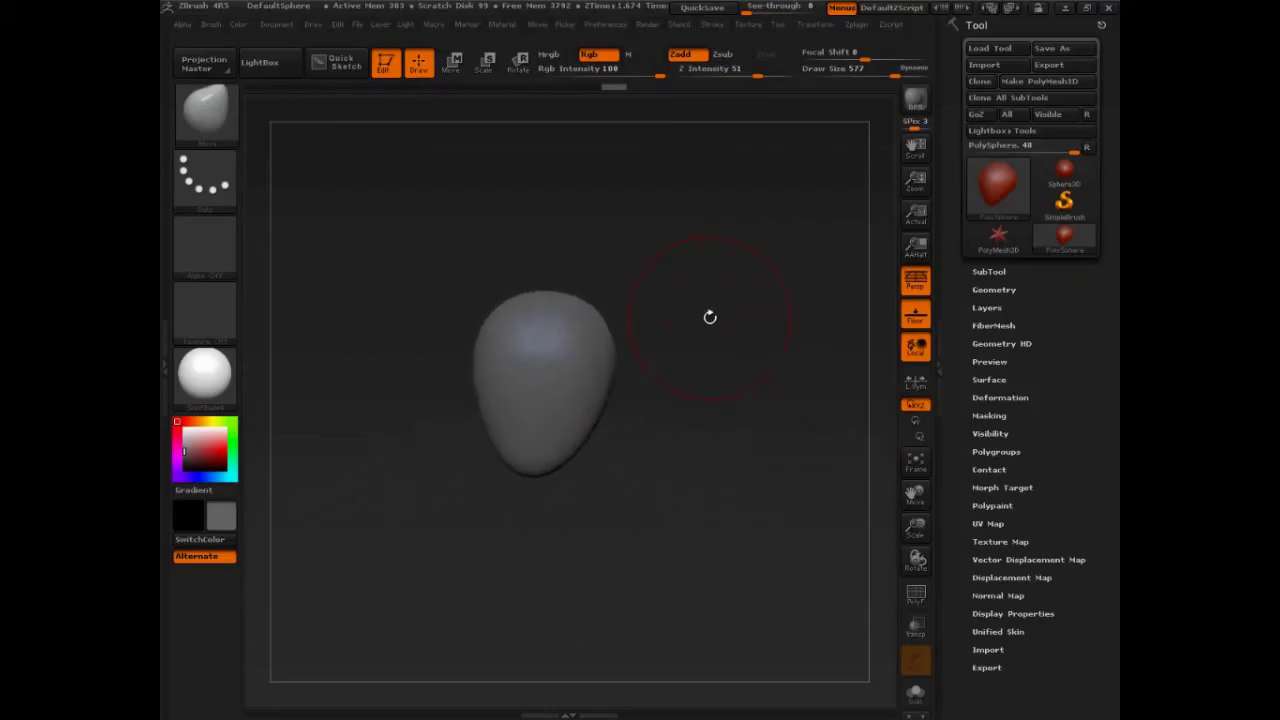
drag(642, 265, 675, 264)
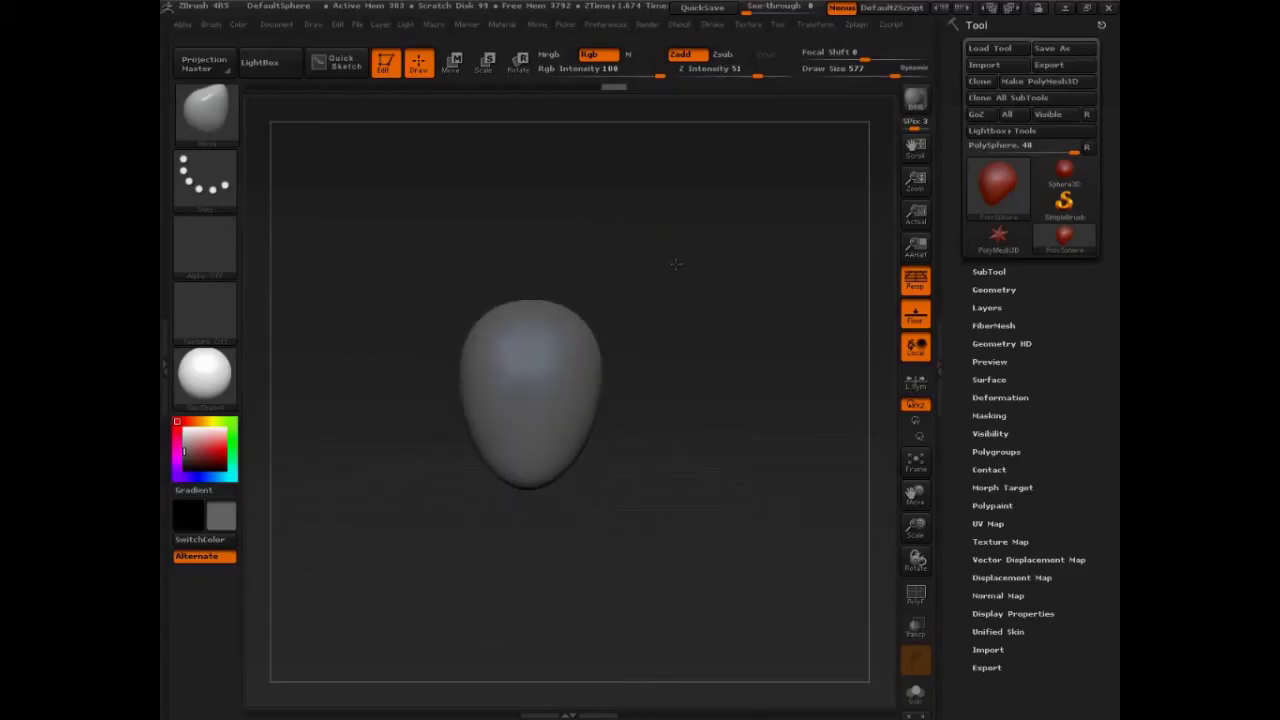
key(shift)
mouse_move(832, 396)
mouse_down()
mouse_move(838, 407)
mouse_move(785, 407)
mouse_up()
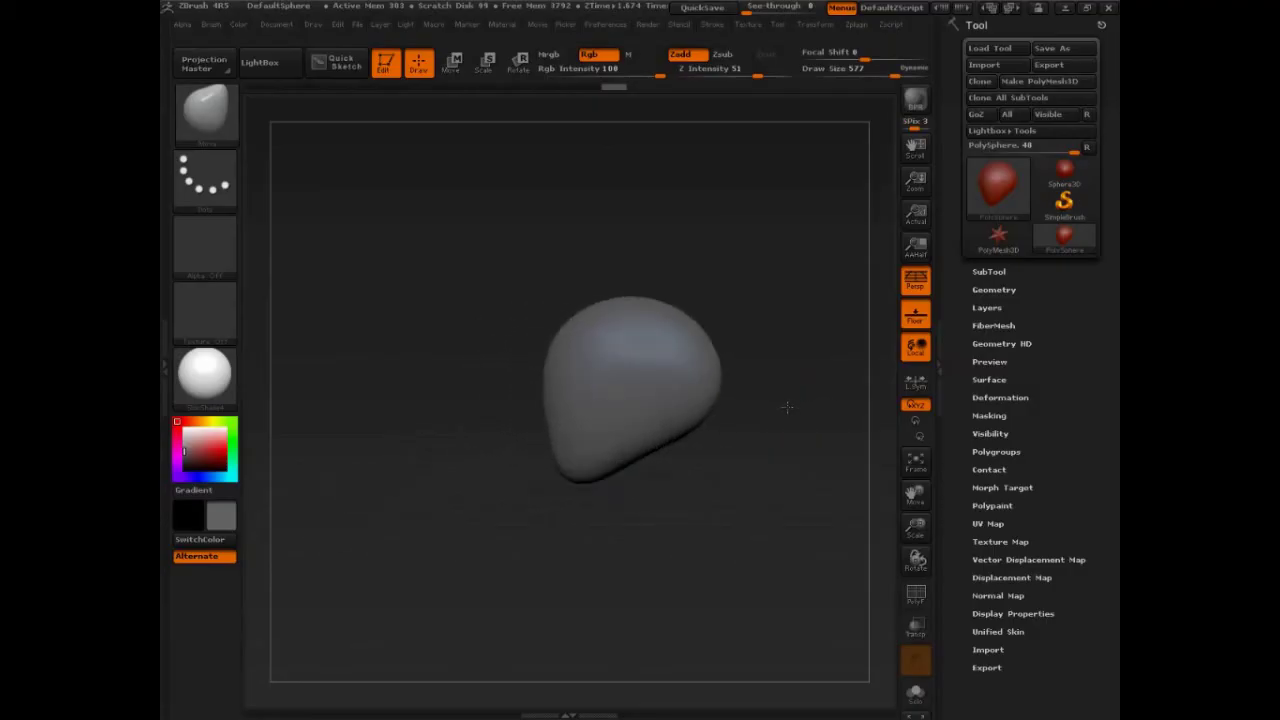
key(shift)
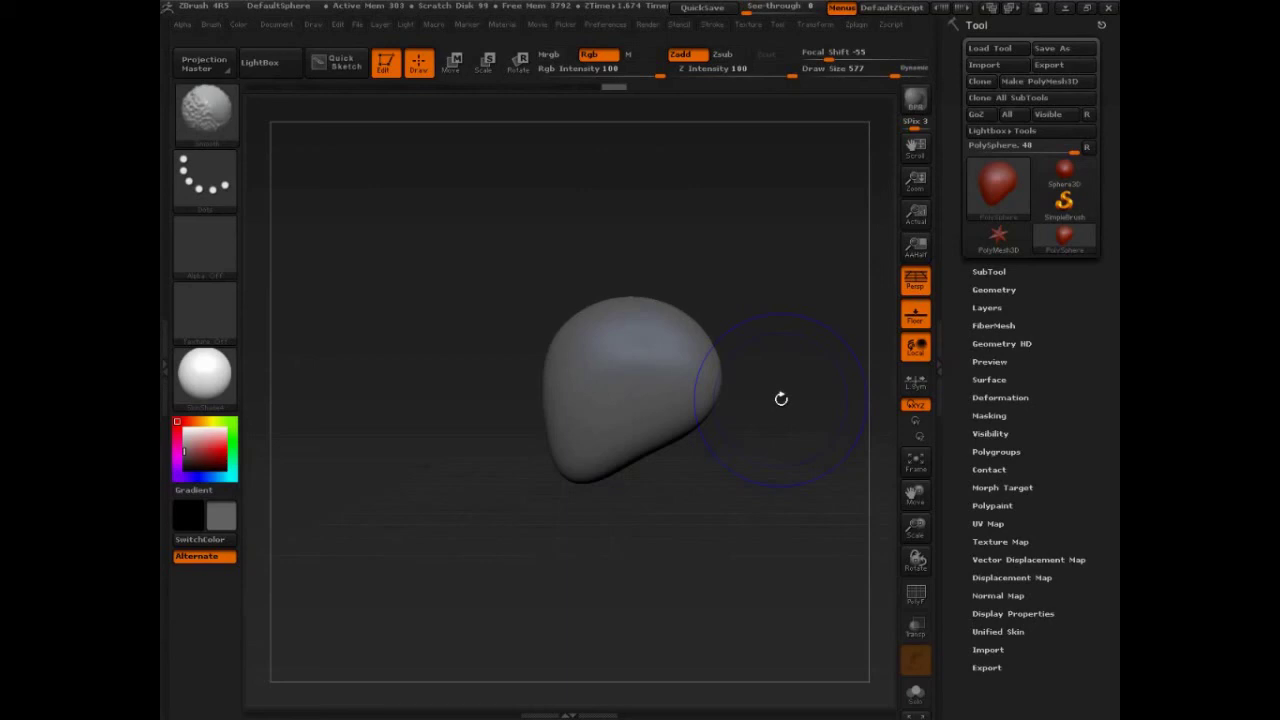
key(ctrl+shift)
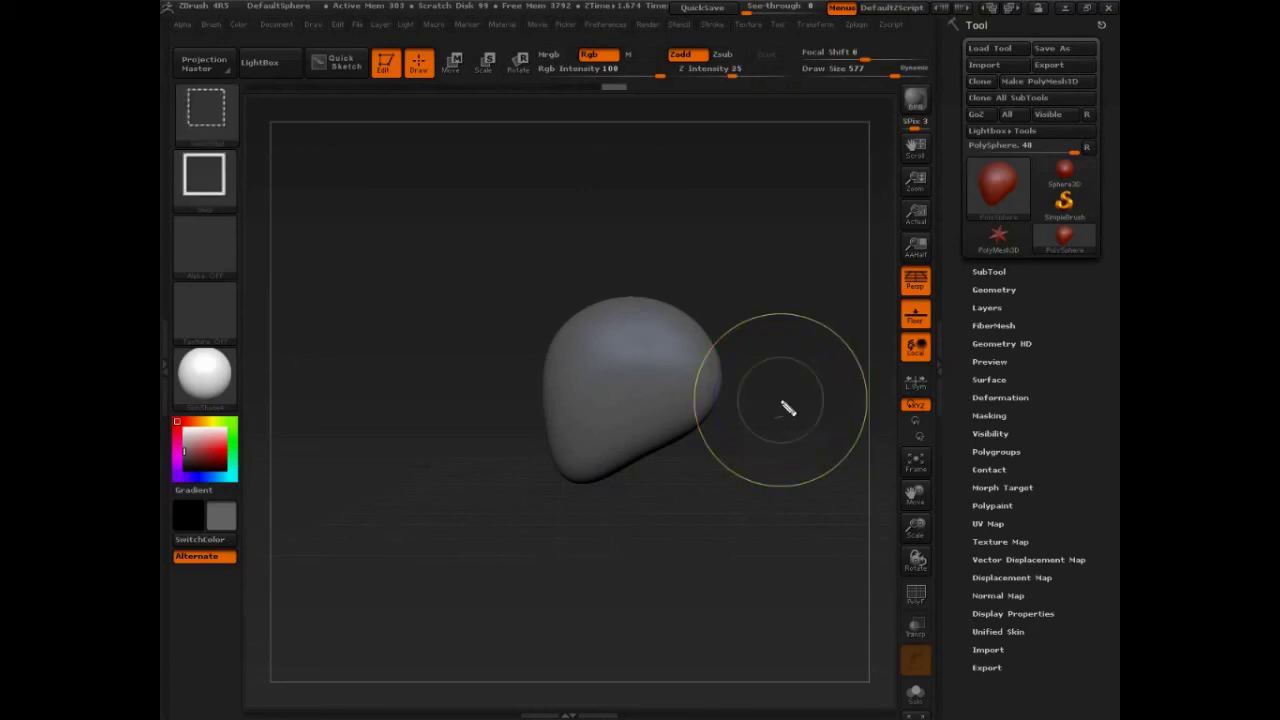
mouse_move(307, 140)
mouse_down()
mouse_move(319, 168)
mouse_move(345, 171)
mouse_up()
mouse_move(356, 146)
mouse_down()
mouse_move(356, 173)
mouse_move(388, 169)
mouse_up()
drag(398, 144, 406, 172)
drag(432, 146, 436, 172)
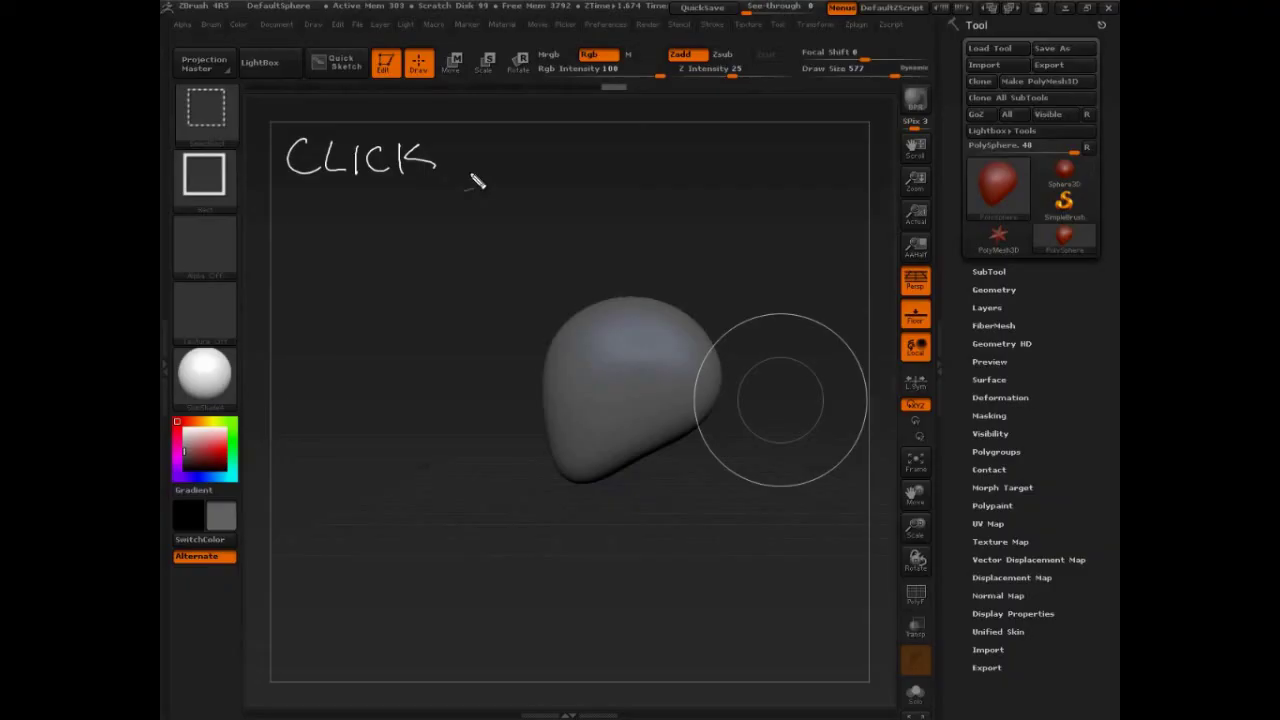
mouse_move(478, 138)
mouse_down()
mouse_move(477, 167)
mouse_move(510, 164)
mouse_up()
mouse_move(528, 141)
mouse_down()
mouse_move(518, 166)
mouse_move(540, 166)
mouse_up()
mouse_move(521, 157)
mouse_down()
mouse_move(612, 138)
mouse_move(622, 172)
mouse_move(645, 156)
mouse_move(664, 165)
mouse_up()
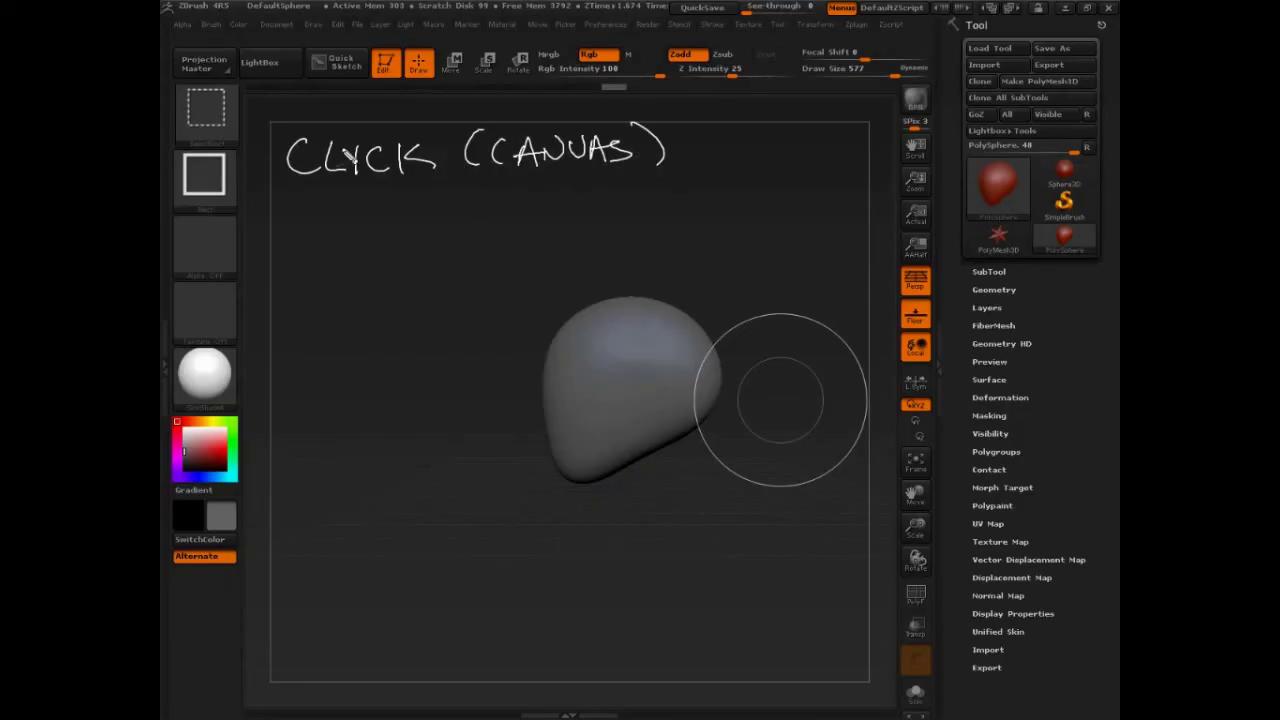
mouse_move(247, 100)
mouse_down()
mouse_move(905, 114)
mouse_move(912, 584)
mouse_move(748, 711)
mouse_move(285, 703)
mouse_move(250, 465)
mouse_move(245, 97)
mouse_up()
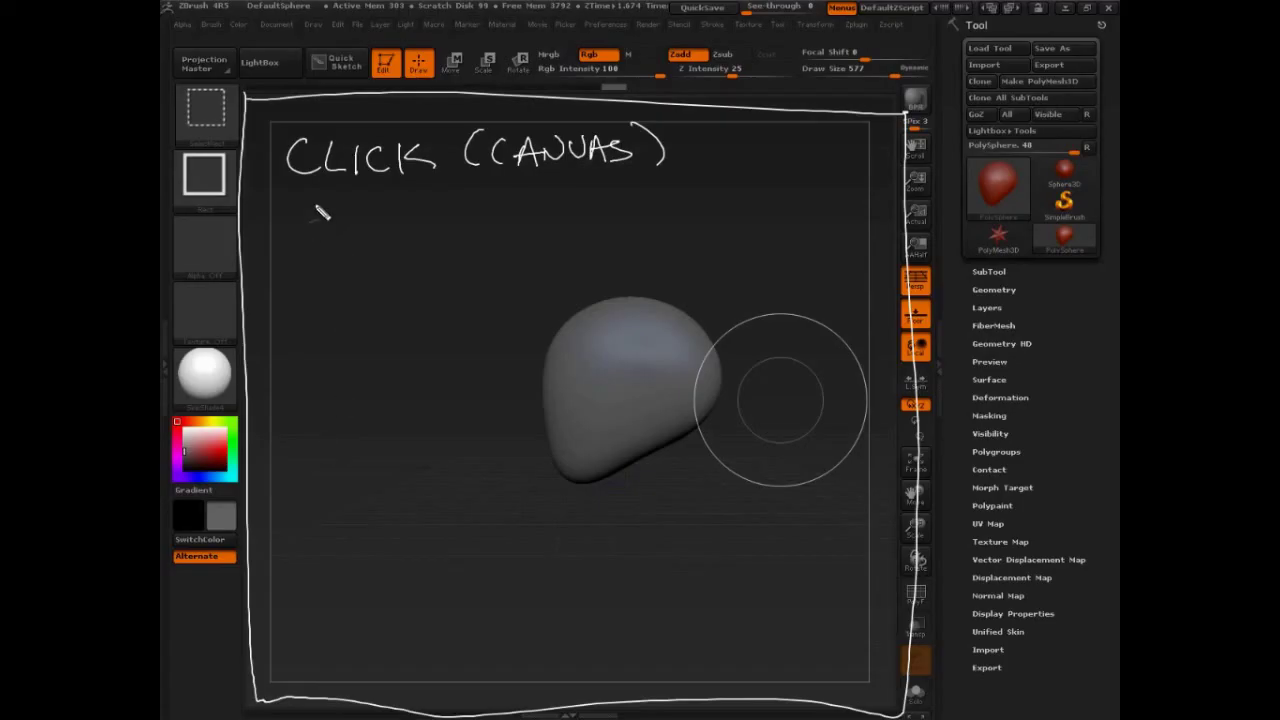
mouse_move(298, 198)
mouse_down()
mouse_move(287, 223)
mouse_move(336, 222)
mouse_up()
drag(335, 198, 361, 222)
drag(375, 199, 366, 222)
drag(375, 199, 384, 211)
mouse_move(413, 197)
mouse_down()
mouse_move(412, 213)
mouse_move(520, 205)
mouse_move(579, 223)
mouse_up()
drag(593, 205, 590, 229)
mouse_move(591, 205)
mouse_down()
mouse_move(611, 212)
mouse_move(588, 228)
mouse_move(637, 214)
mouse_move(618, 223)
mouse_up()
drag(674, 206, 790, 198)
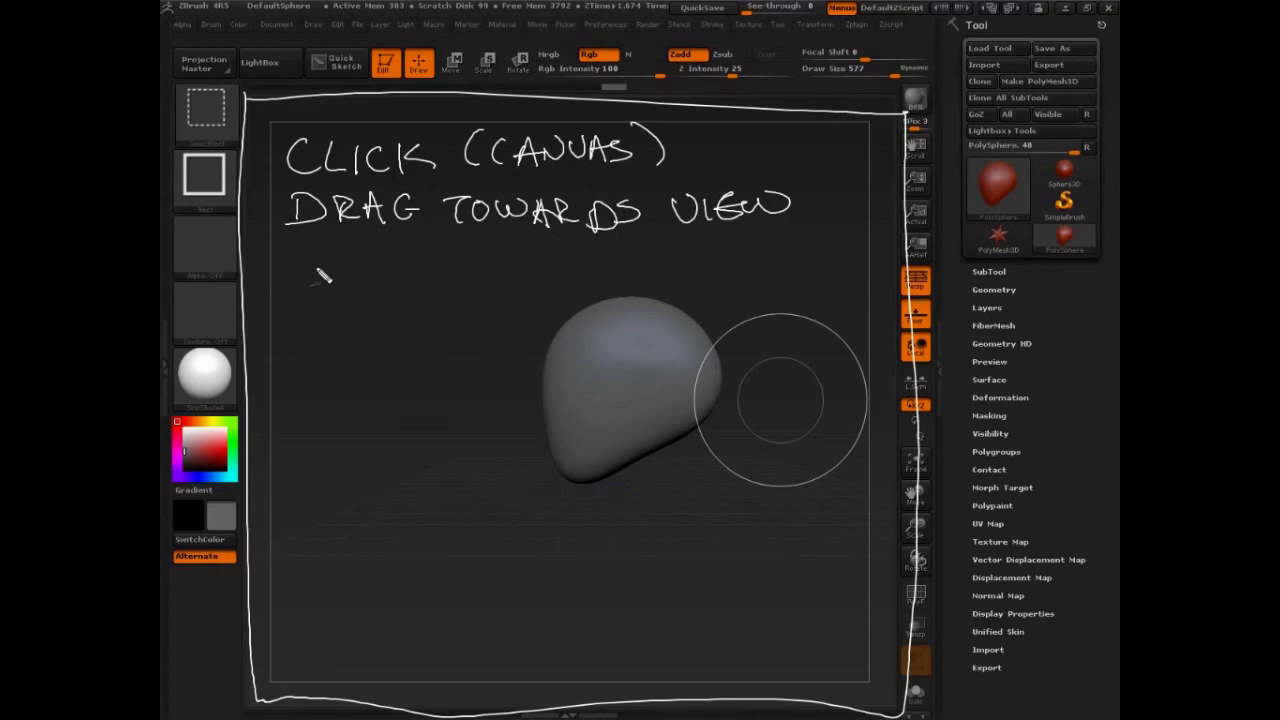
mouse_move(290, 240)
mouse_down()
mouse_move(314, 263)
mouse_move(468, 252)
mouse_move(534, 270)
mouse_move(552, 256)
mouse_move(580, 266)
mouse_move(665, 250)
mouse_move(770, 275)
mouse_move(786, 262)
mouse_move(811, 270)
mouse_up()
drag(616, 238, 608, 269)
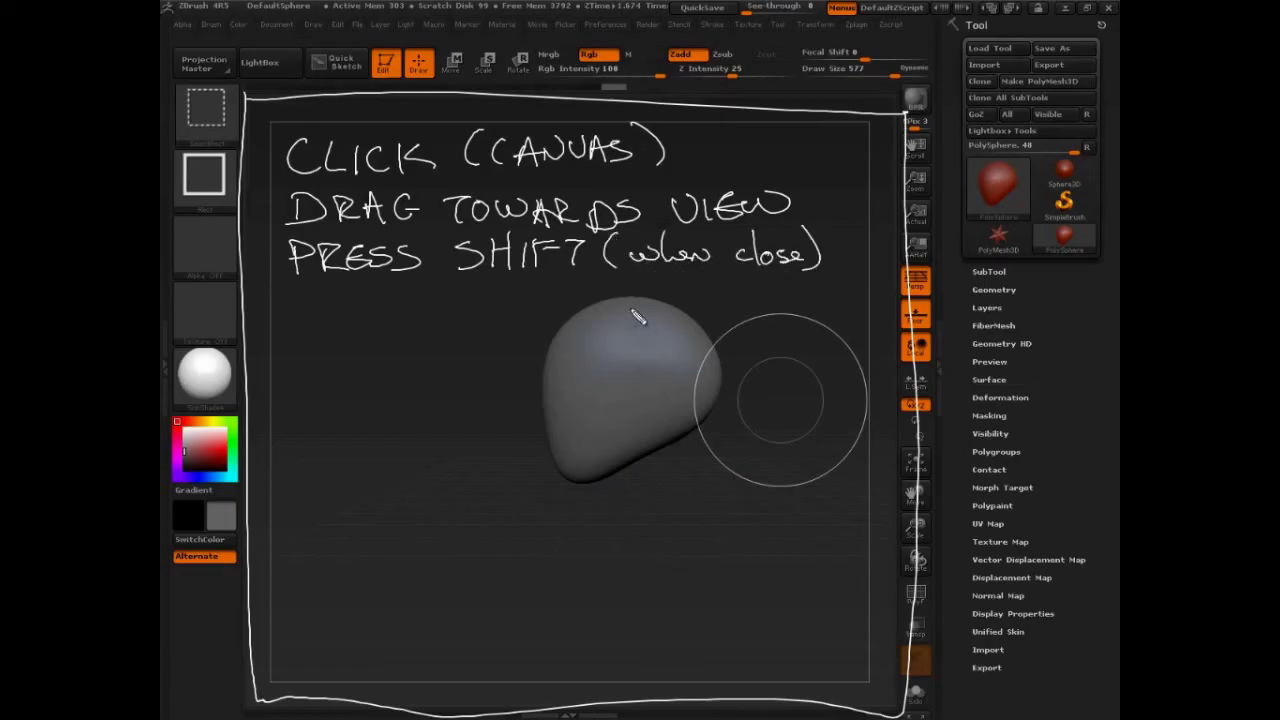
mouse_move(297, 294)
mouse_down()
mouse_move(378, 330)
mouse_move(425, 308)
mouse_move(488, 311)
mouse_up()
drag(536, 265, 500, 338)
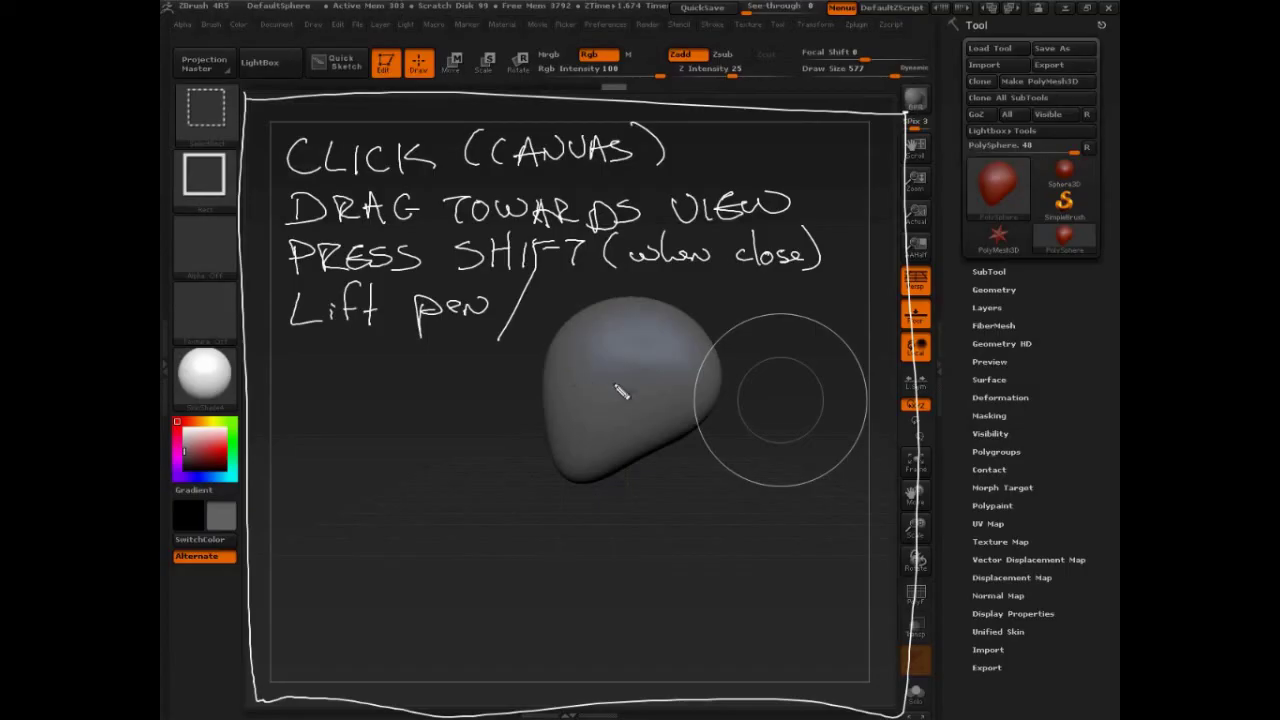
mouse_move(298, 353)
mouse_down()
mouse_move(294, 386)
mouse_move(328, 383)
mouse_up()
click(327, 358)
key(ctrl+z)
key(ctrl+z)
key(ctrl+z)
mouse_move(296, 346)
mouse_down()
mouse_move(371, 366)
mouse_move(580, 363)
mouse_move(592, 392)
mouse_move(618, 390)
mouse_up()
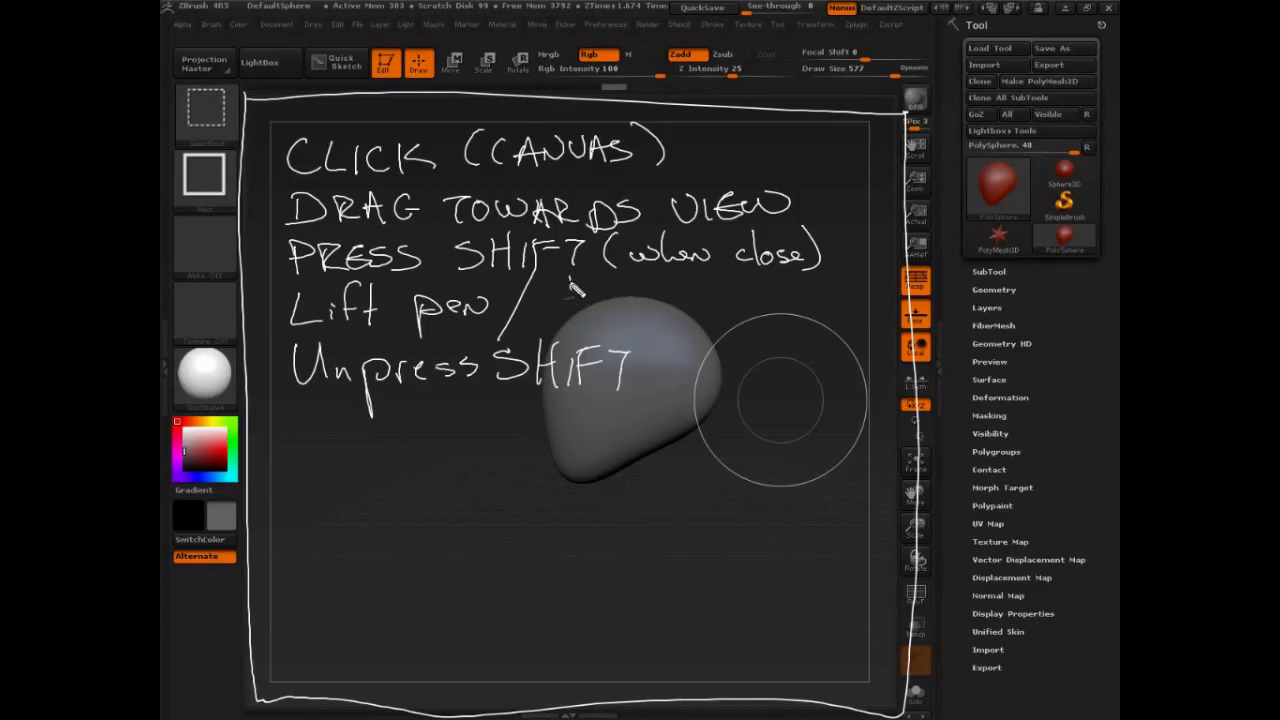
mouse_move(575, 288)
mouse_down()
mouse_move(632, 290)
mouse_move(594, 263)
mouse_up()
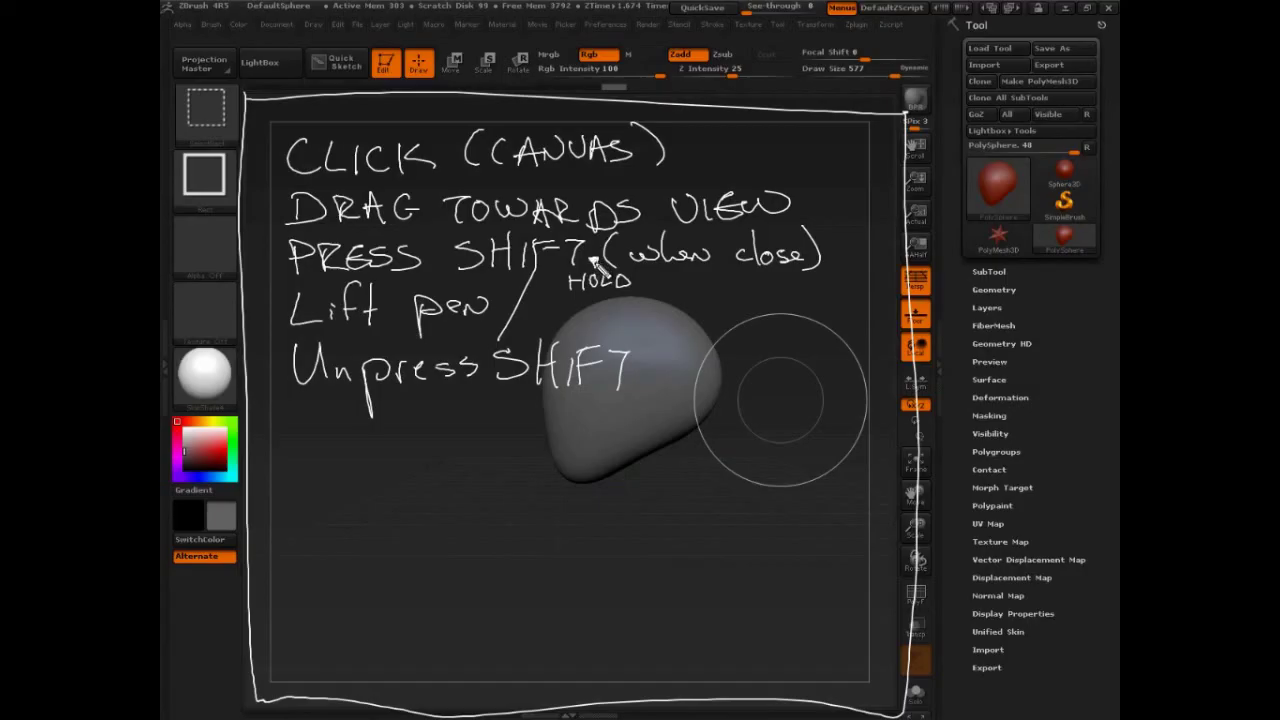